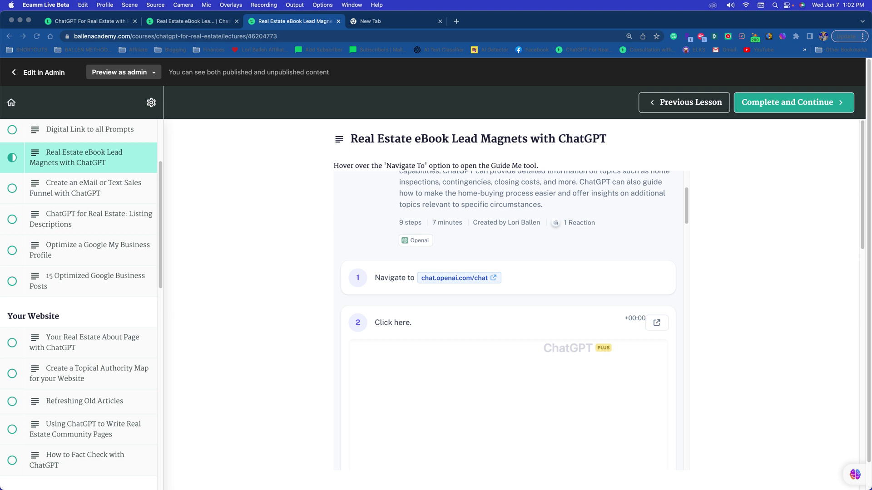
- Open ChatGPT in a new tab using Guide Me on step 1's chat.openai.com link
{"action": "left_click", "coordinate": [502, 364]}
{"action": "mouse_move", "coordinate": [473, 280]}
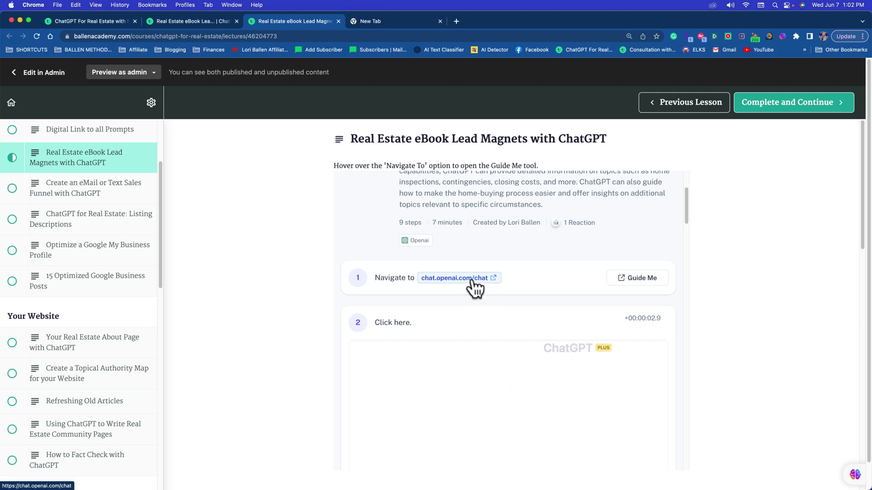
{"action": "mouse_move", "coordinate": [641, 281]}
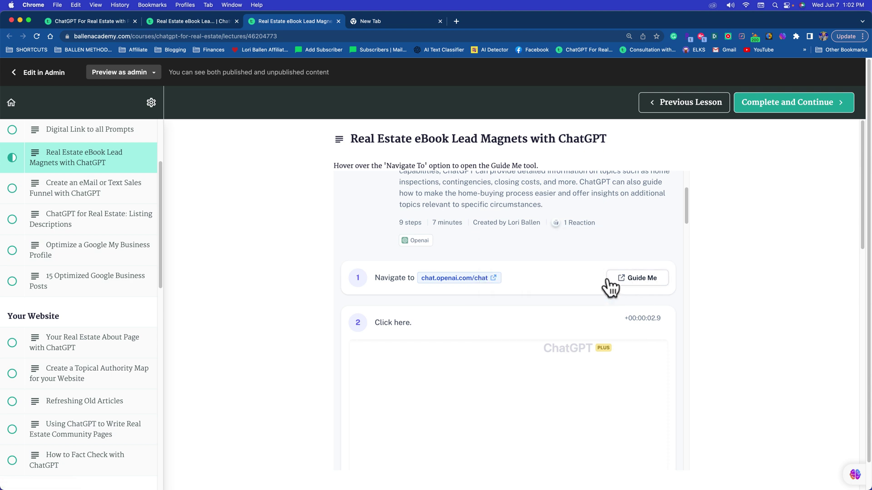
{"action": "left_click", "coordinate": [635, 284]}
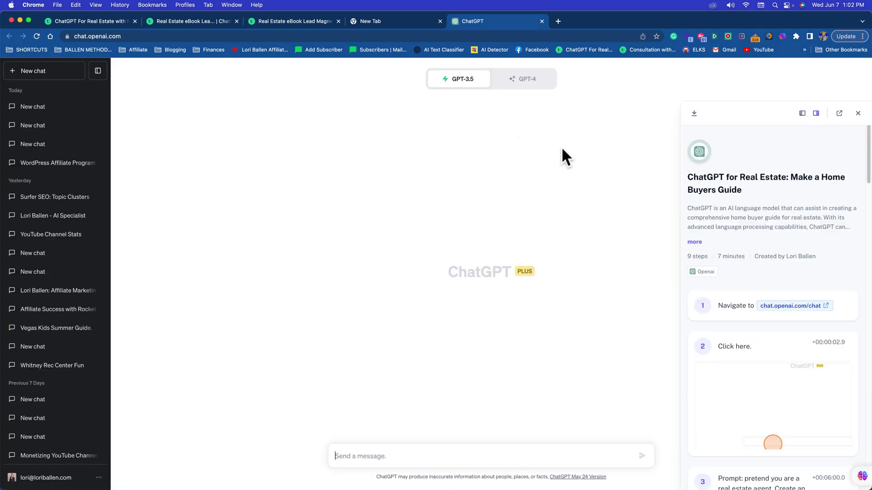
- Scroll the guide panel to step 3 and select the Nevada home-buyer ebook prompt text
{"action": "scroll", "coordinate": [780, 273], "scroll_direction": "down", "scroll_amount": 5}
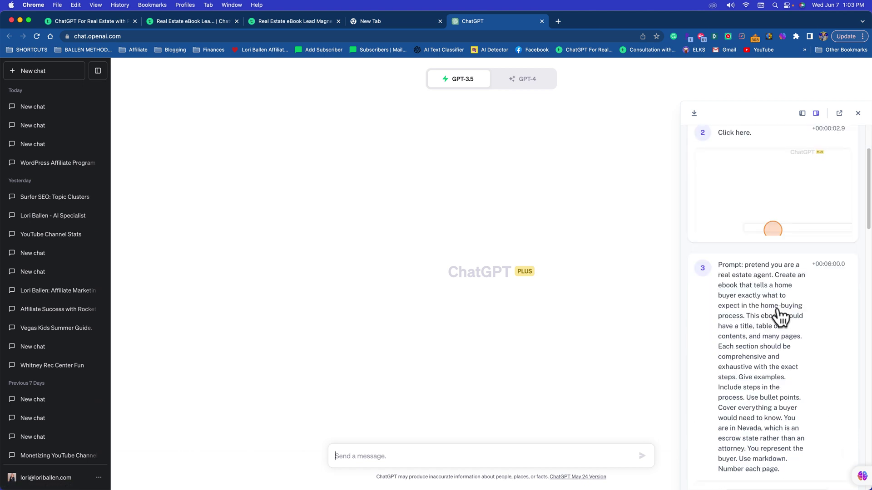
{"action": "scroll", "coordinate": [775, 313], "scroll_direction": "down", "scroll_amount": 5}
{"action": "scroll", "coordinate": [774, 316], "scroll_direction": "up", "scroll_amount": 10}
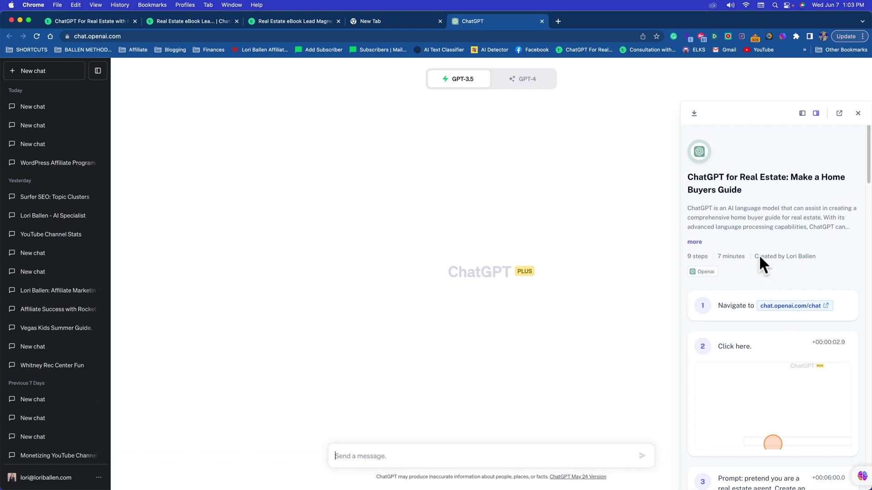
{"action": "scroll", "coordinate": [759, 255], "scroll_direction": "down", "scroll_amount": 4}
{"action": "scroll", "coordinate": [759, 255], "scroll_direction": "down", "scroll_amount": 4}
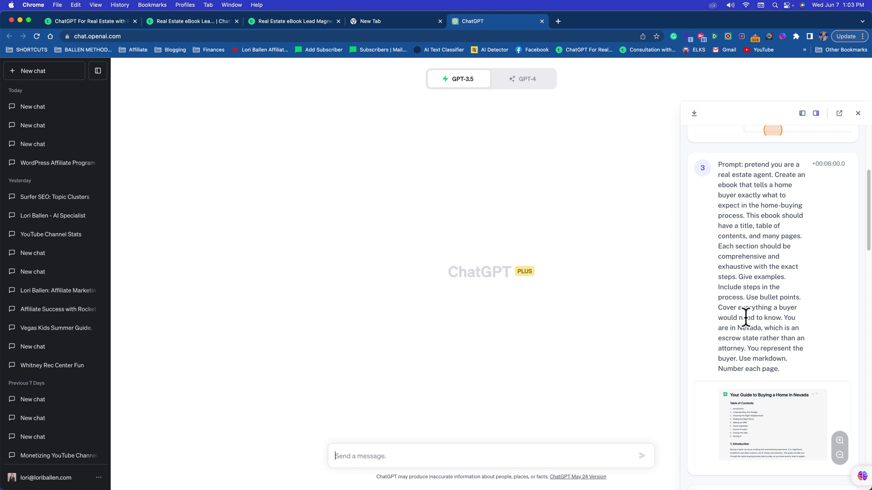
{"action": "scroll", "coordinate": [745, 309], "scroll_direction": "down", "scroll_amount": 1}
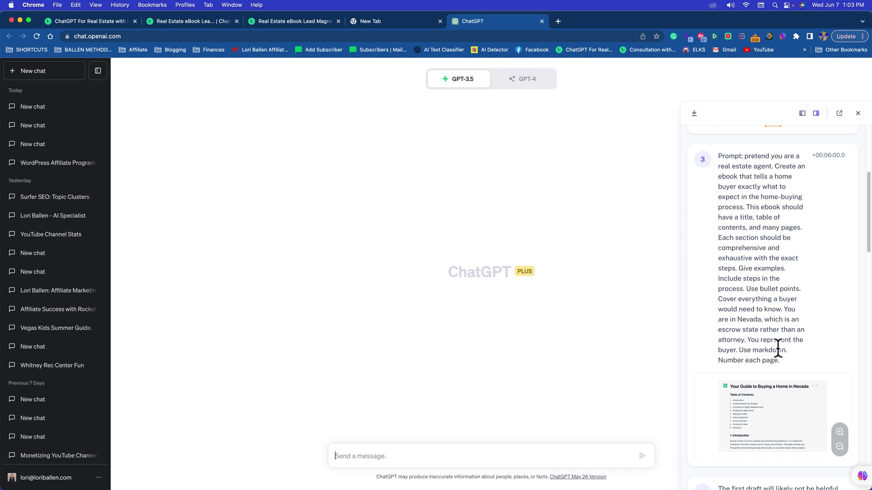
{"action": "scroll", "coordinate": [747, 357], "scroll_direction": "down", "scroll_amount": 1}
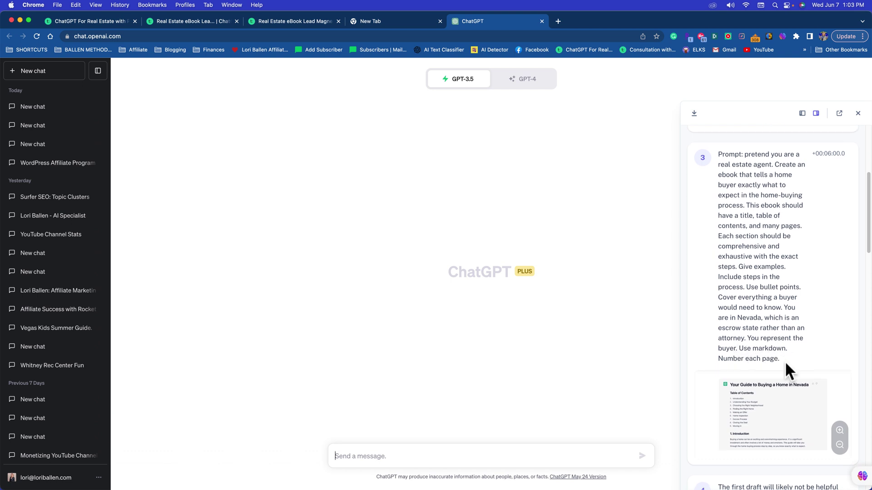
{"action": "scroll", "coordinate": [780, 354], "scroll_direction": "up", "scroll_amount": 2}
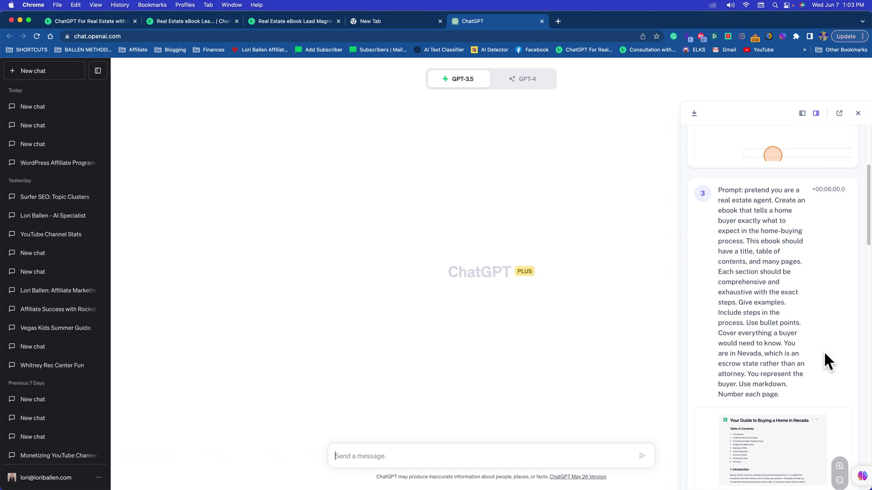
{"action": "left_click_drag", "start_coordinate": [782, 395], "coordinate": [745, 188]}
{"action": "key", "text": "super+c"}
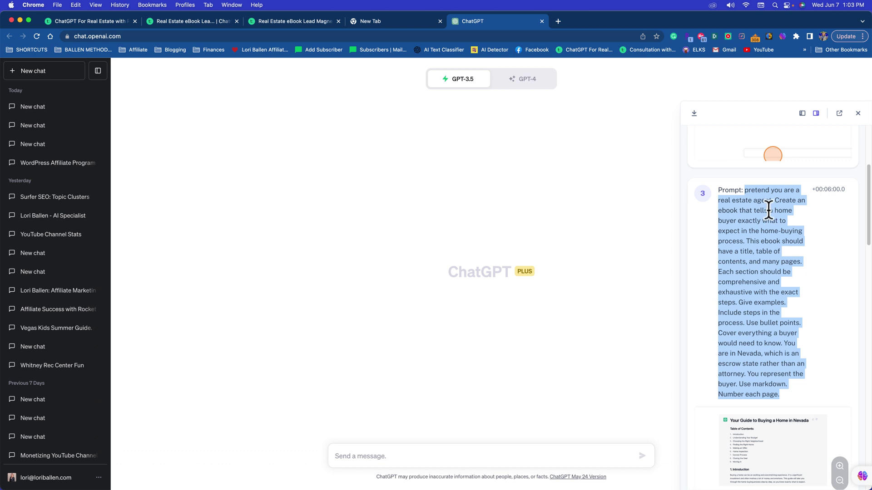
- Paste the step-3 ebook prompt into a new chat message and review its Nevada and escrow wording
{"action": "left_click", "coordinate": [395, 456]}
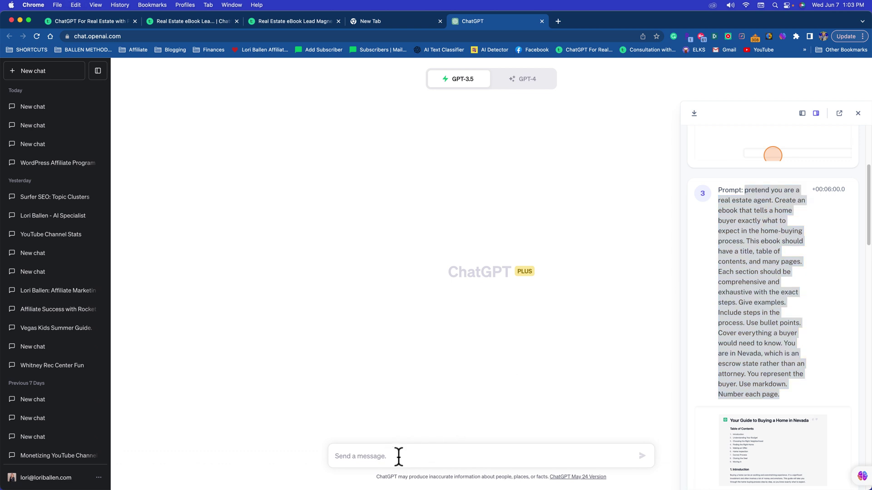
{"action": "key", "text": "super+v"}
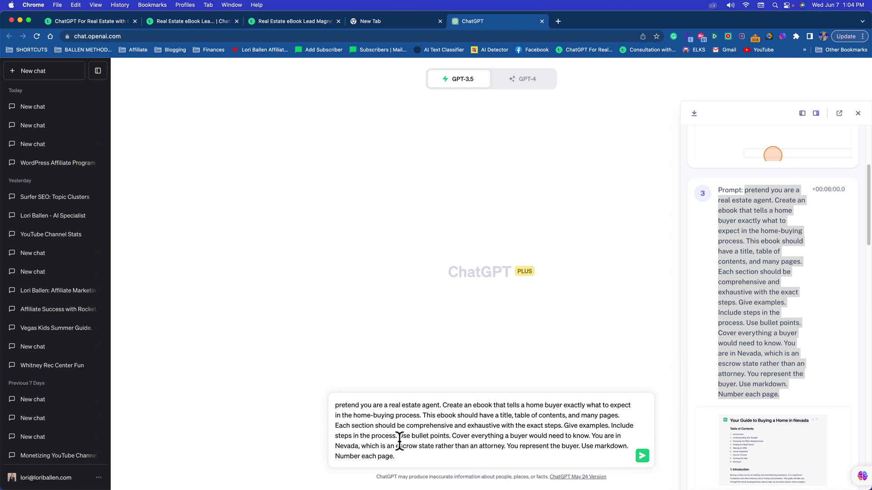
{"action": "left_click_drag", "start_coordinate": [360, 445], "coordinate": [335, 447]}
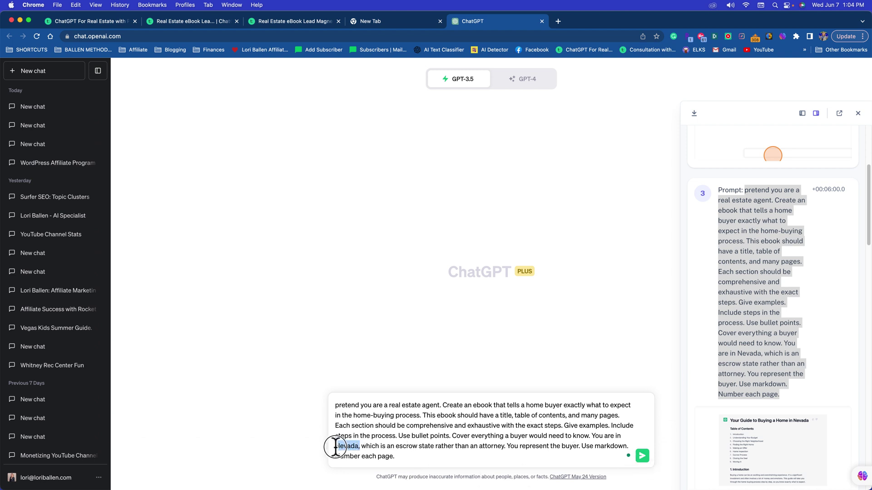
{"action": "left_click", "coordinate": [435, 447]}
{"action": "left_click_drag", "start_coordinate": [504, 446], "coordinate": [380, 447]}
{"action": "left_click", "coordinate": [380, 446]}
{"action": "left_click", "coordinate": [423, 456]}
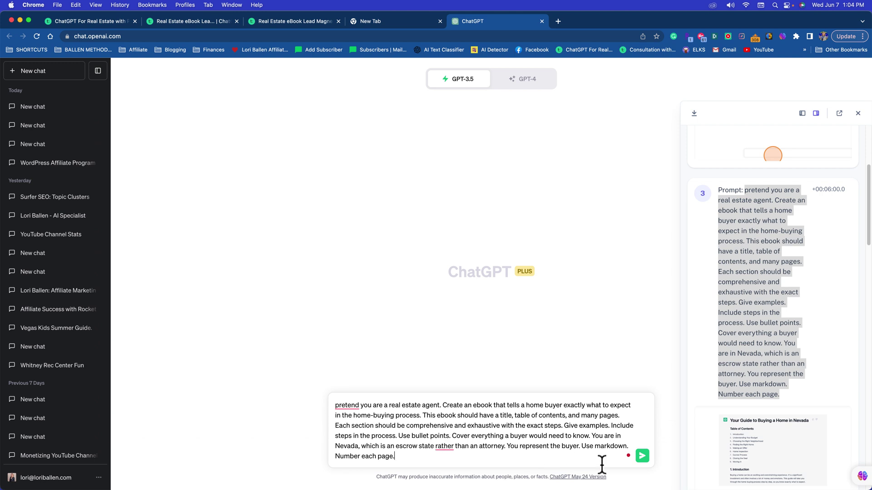
- Send the ebook prompt and read through ChatGPT's generated Nevada home-buying outline
{"action": "left_click", "coordinate": [642, 456]}
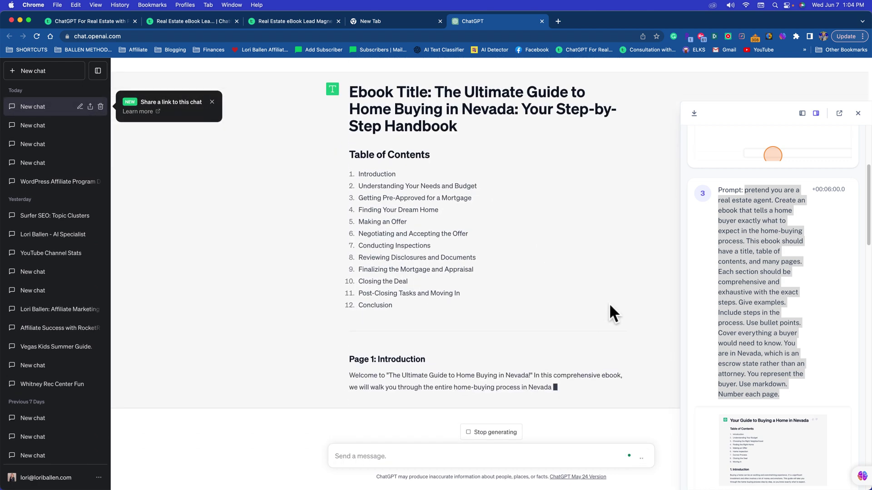
{"action": "scroll", "coordinate": [606, 306], "scroll_direction": "up", "scroll_amount": 3}
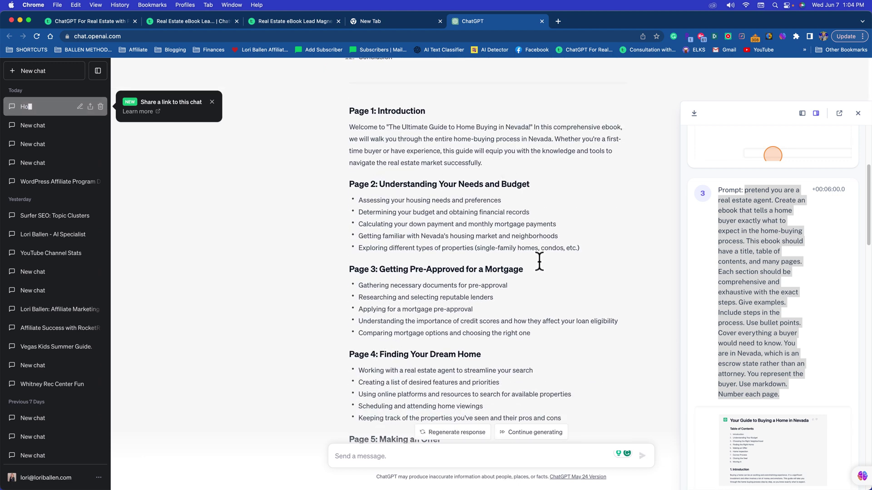
{"action": "scroll", "coordinate": [481, 261], "scroll_direction": "down", "scroll_amount": 2}
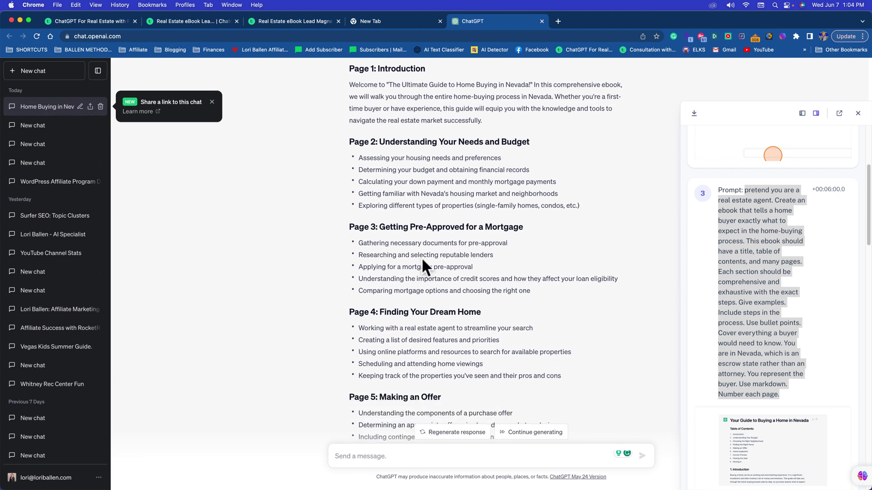
{"action": "scroll", "coordinate": [488, 271], "scroll_direction": "down", "scroll_amount": 1}
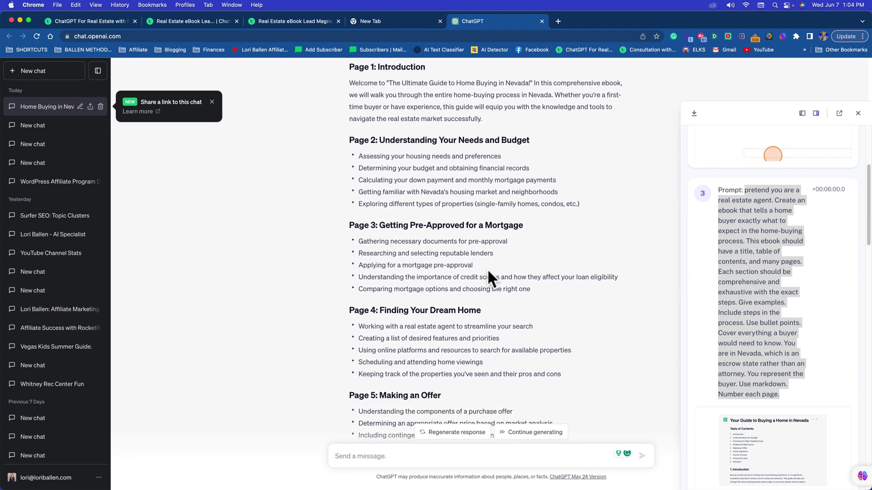
{"action": "scroll", "coordinate": [466, 341], "scroll_direction": "down", "scroll_amount": 1}
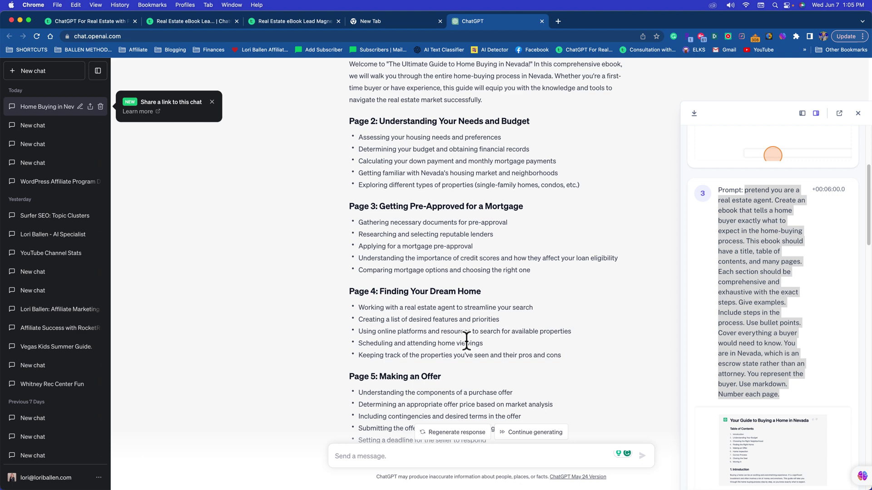
{"action": "scroll", "coordinate": [466, 340], "scroll_direction": "down", "scroll_amount": 4}
{"action": "scroll", "coordinate": [466, 340], "scroll_direction": "down", "scroll_amount": 8}
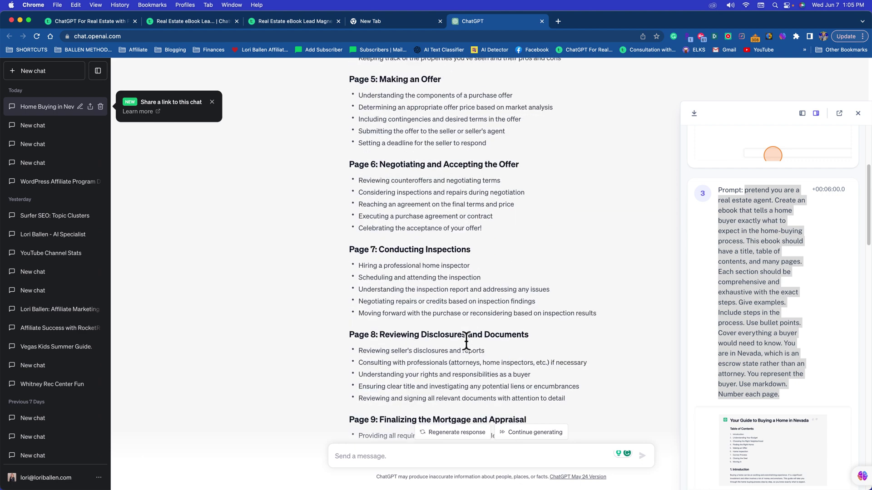
{"action": "scroll", "coordinate": [465, 338], "scroll_direction": "down", "scroll_amount": 2}
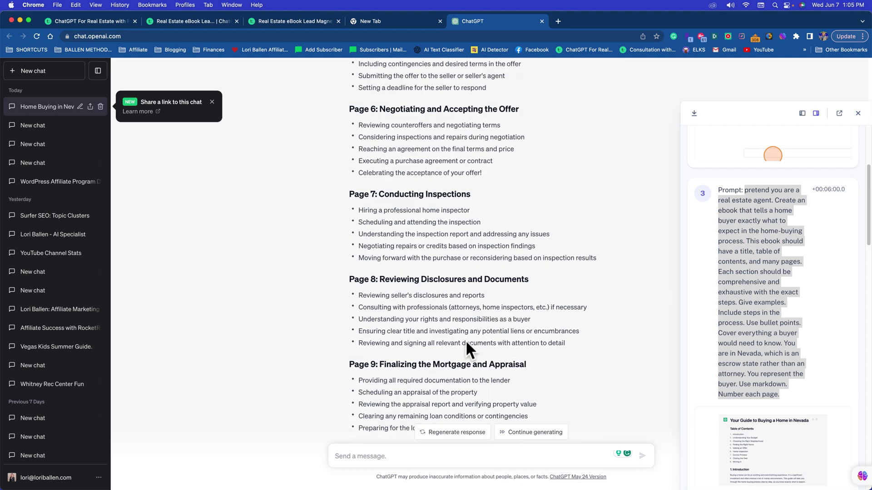
{"action": "scroll", "coordinate": [510, 286], "scroll_direction": "down", "scroll_amount": 2}
{"action": "scroll", "coordinate": [511, 287], "scroll_direction": "down", "scroll_amount": 2}
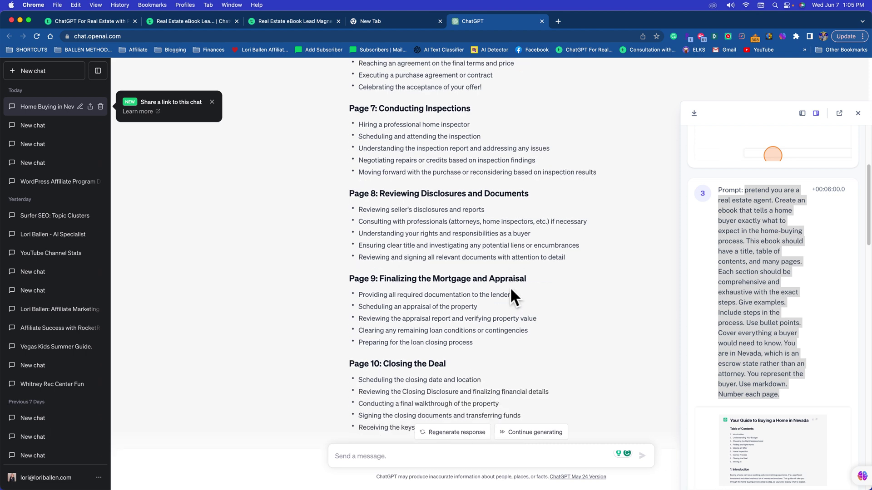
{"action": "scroll", "coordinate": [511, 289], "scroll_direction": "down", "scroll_amount": 2}
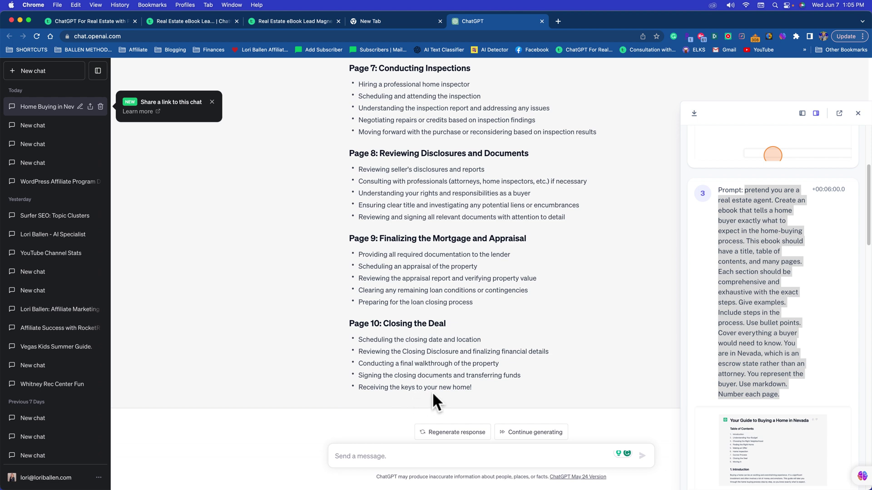
- Have ChatGPT finish the incomplete response, then select the Page 1: Introduction heading and paragraph
{"action": "left_click", "coordinate": [551, 435]}
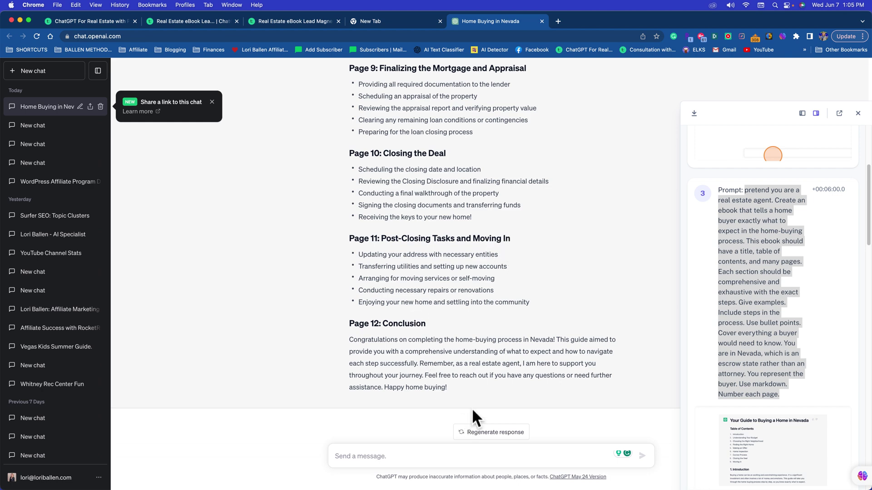
{"action": "scroll", "coordinate": [473, 377], "scroll_direction": "up", "scroll_amount": 7}
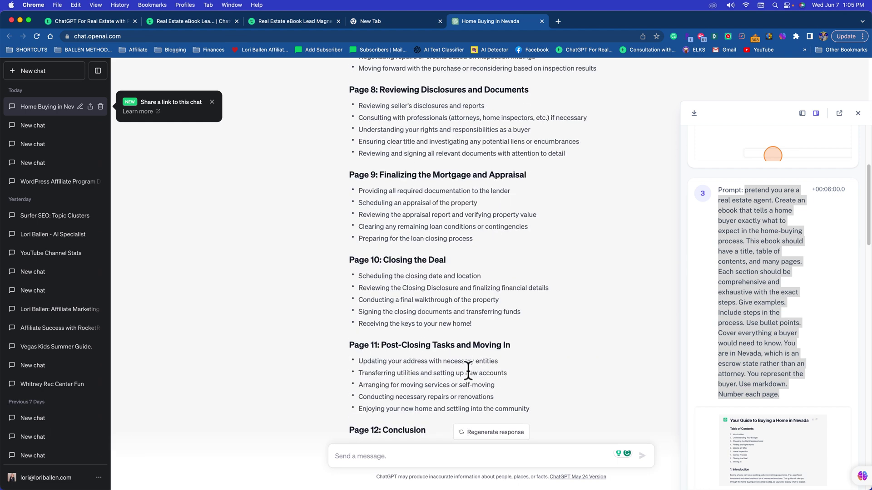
{"action": "scroll", "coordinate": [468, 369], "scroll_direction": "up", "scroll_amount": 1}
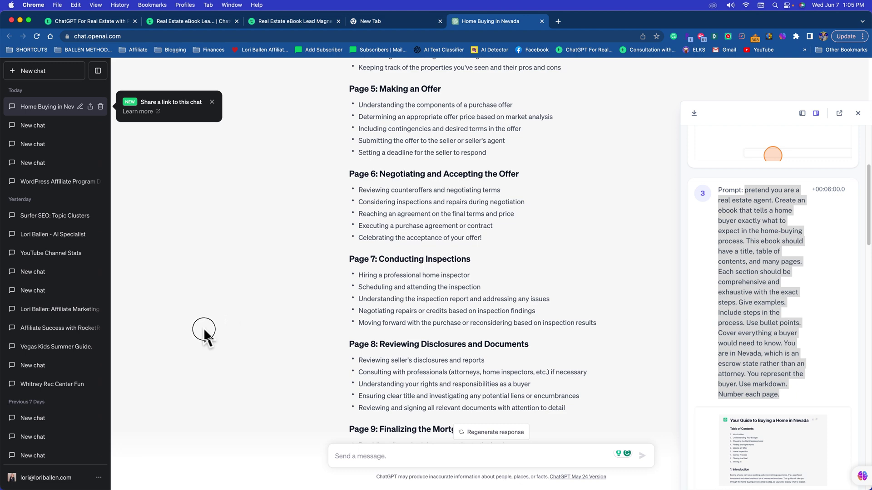
{"action": "scroll", "coordinate": [502, 318], "scroll_direction": "up", "scroll_amount": 10}
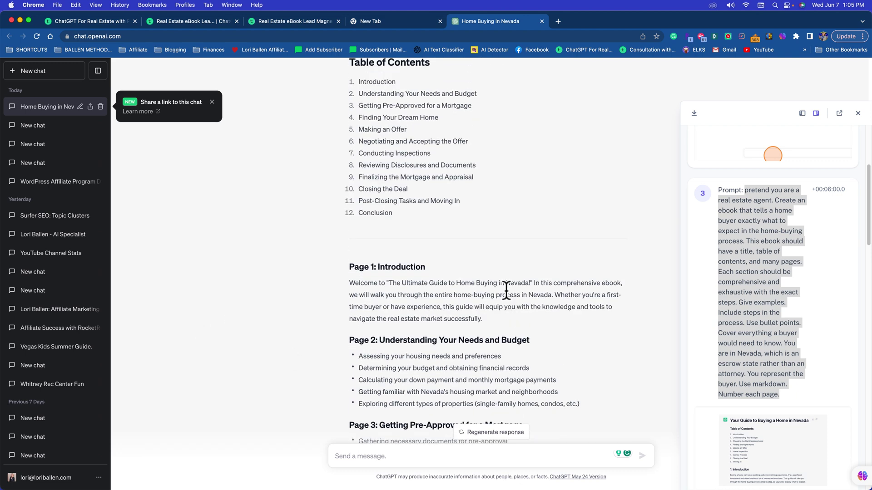
{"action": "scroll", "coordinate": [491, 233], "scroll_direction": "down", "scroll_amount": 3}
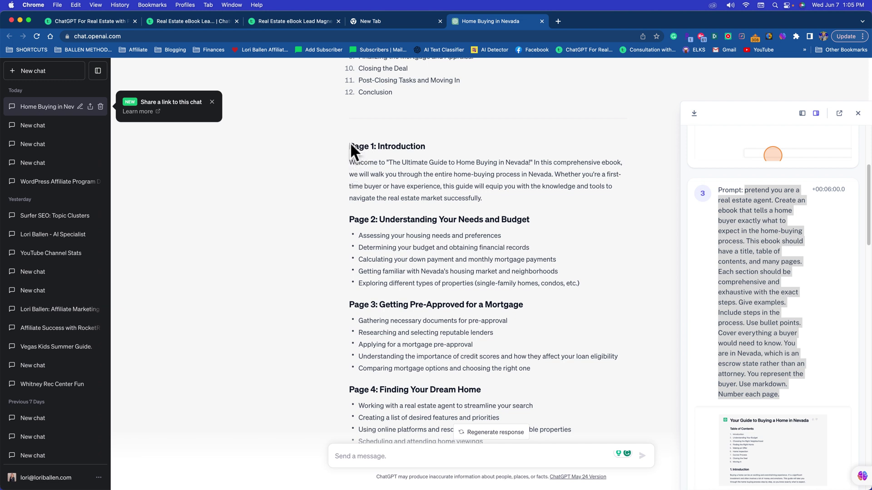
{"action": "left_click_drag", "start_coordinate": [348, 146], "coordinate": [486, 200]}
{"action": "key", "text": "super+c"}
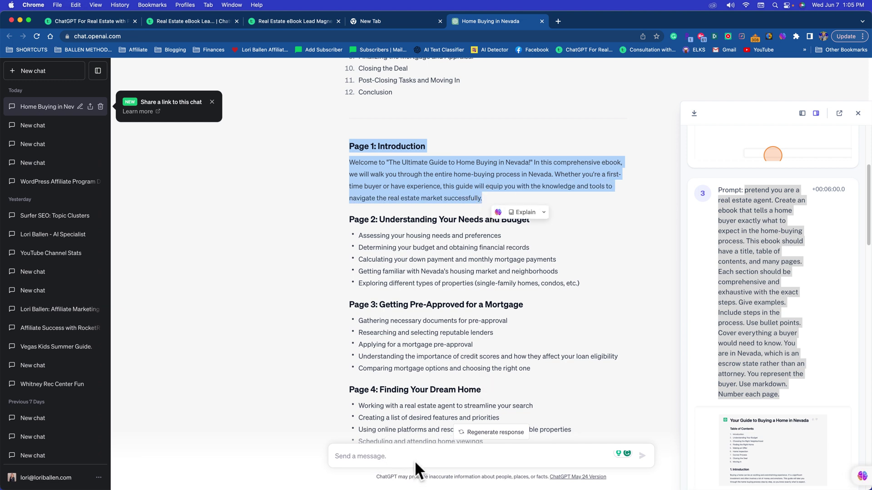
- Ask ChatGPT "Let's create page 1, the introduction." and select all six paragraphs of its reply
{"action": "left_click", "coordinate": [344, 451]}
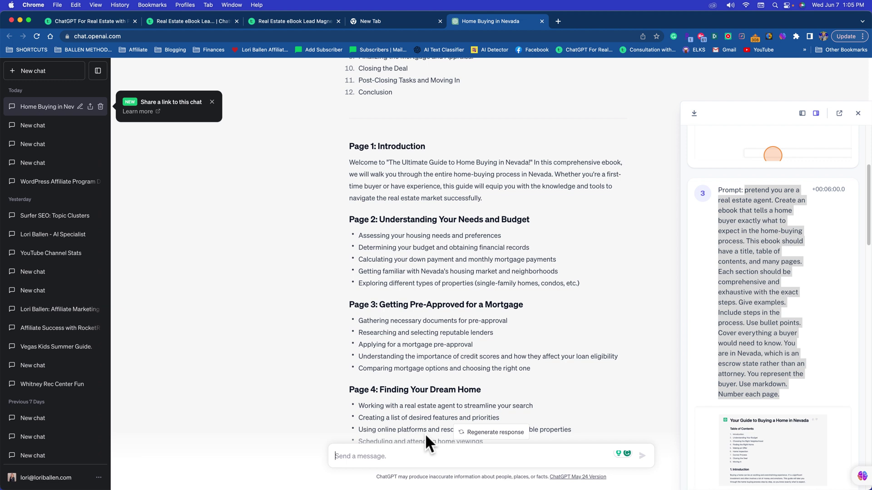
{"action": "type", "text": "Let's create page"}
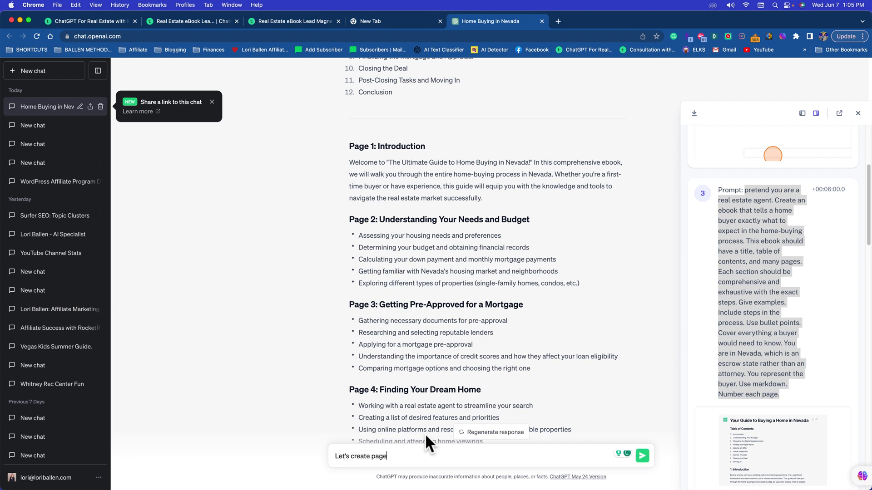
{"action": "type", "text": " 1, the i"}
{"action": "type", "text": "ntroduction."}
{"action": "key", "text": "Return"}
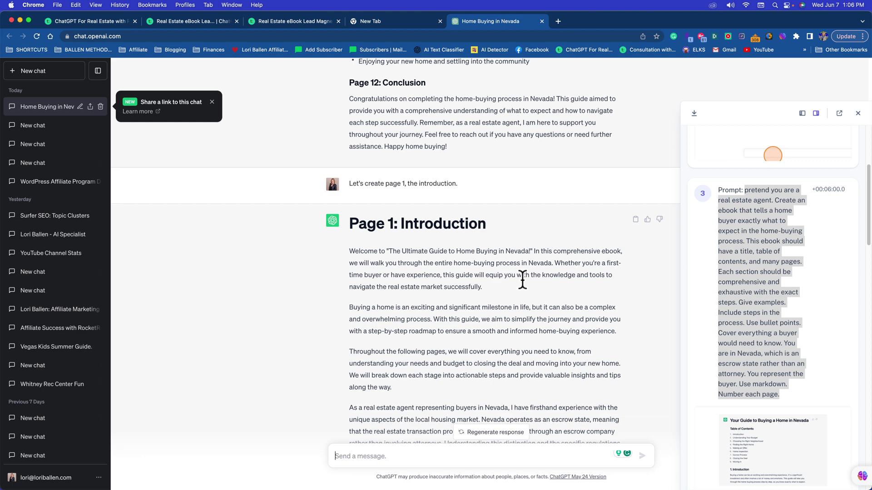
{"action": "scroll", "coordinate": [522, 281], "scroll_direction": "down", "scroll_amount": 5}
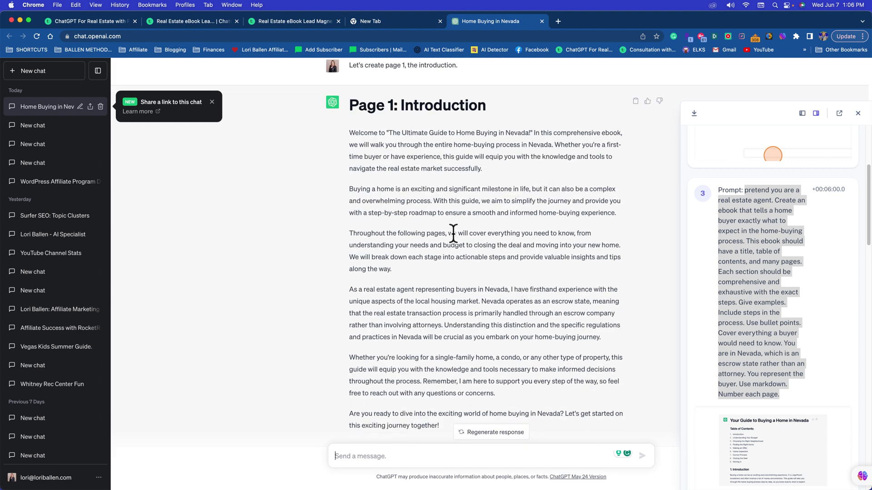
{"action": "scroll", "coordinate": [451, 233], "scroll_direction": "down", "scroll_amount": 2}
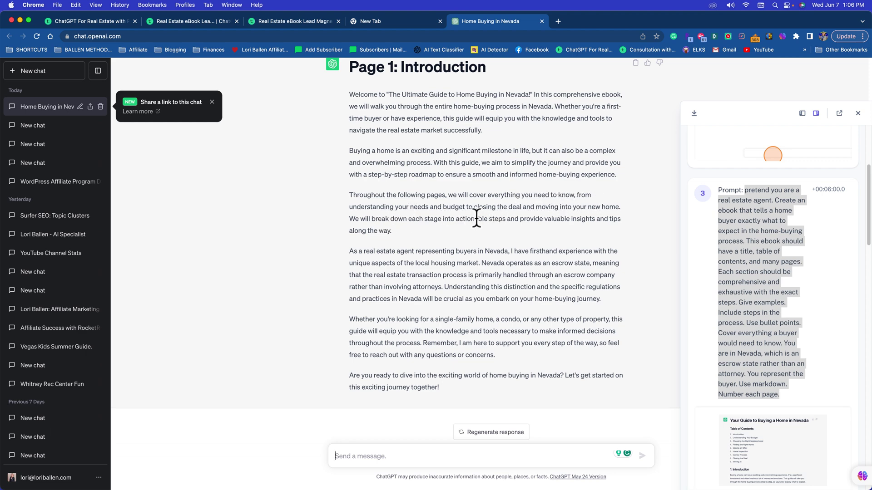
{"action": "scroll", "coordinate": [449, 408], "scroll_direction": "up", "scroll_amount": 1}
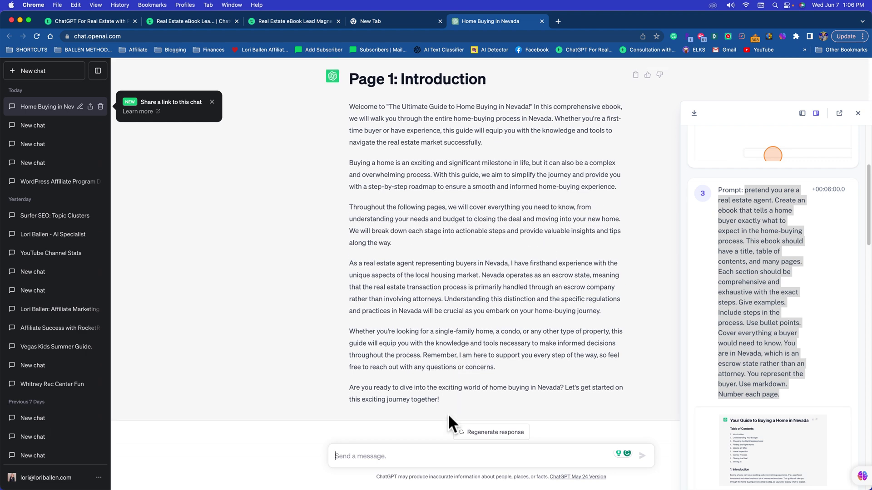
{"action": "left_click_drag", "start_coordinate": [443, 414], "coordinate": [347, 104]}
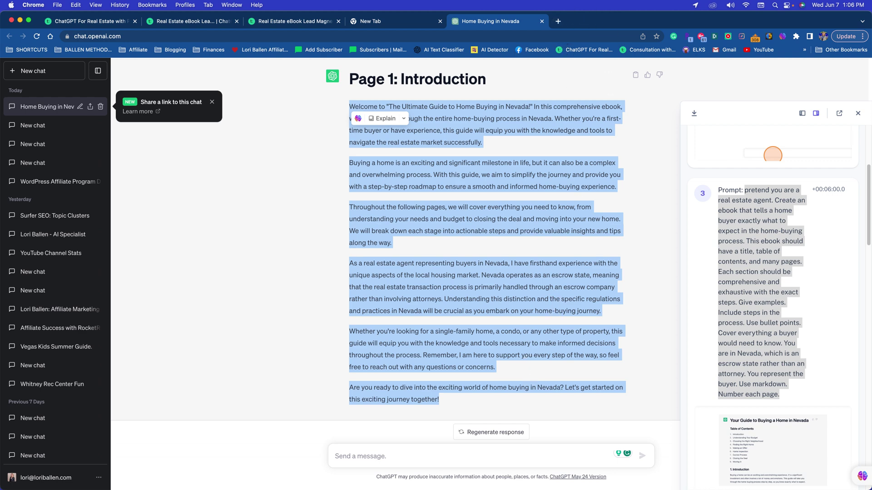
- Search Spotlight for Word and launch Microsoft Word to its new-document gallery
{"action": "mouse_move", "coordinate": [485, 487]}
{"action": "left_click", "coordinate": [774, 5]}
{"action": "type", "text": "word"}
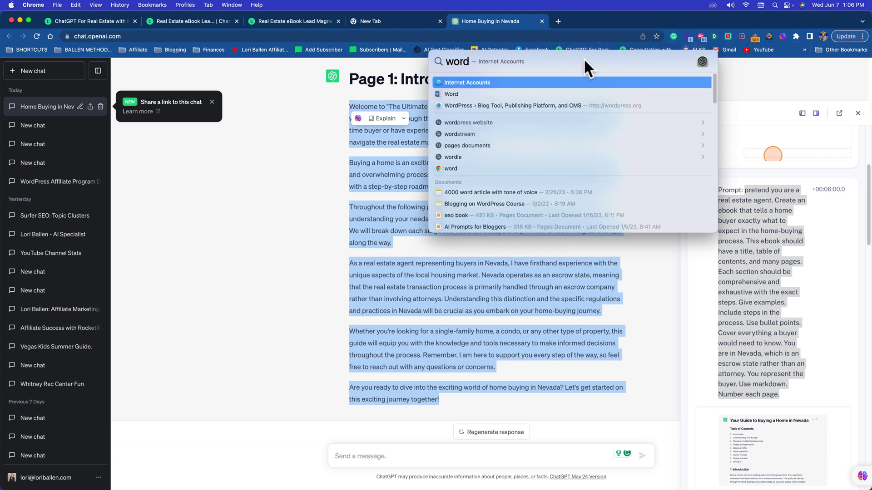
{"action": "left_click", "coordinate": [460, 94]}
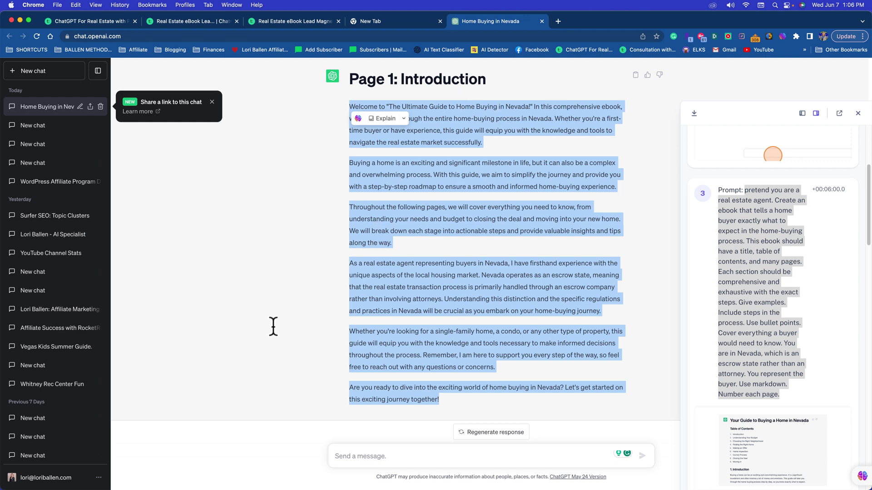
{"action": "mouse_move", "coordinate": [523, 488]}
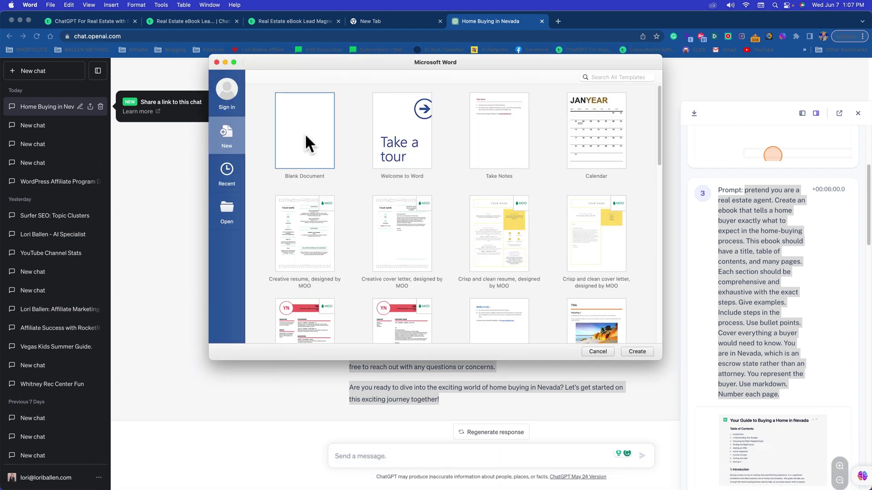
- Create a new blank Word document, undoing an incomplete paste
{"action": "left_click", "coordinate": [305, 136]}
{"action": "double_click", "coordinate": [298, 146]}
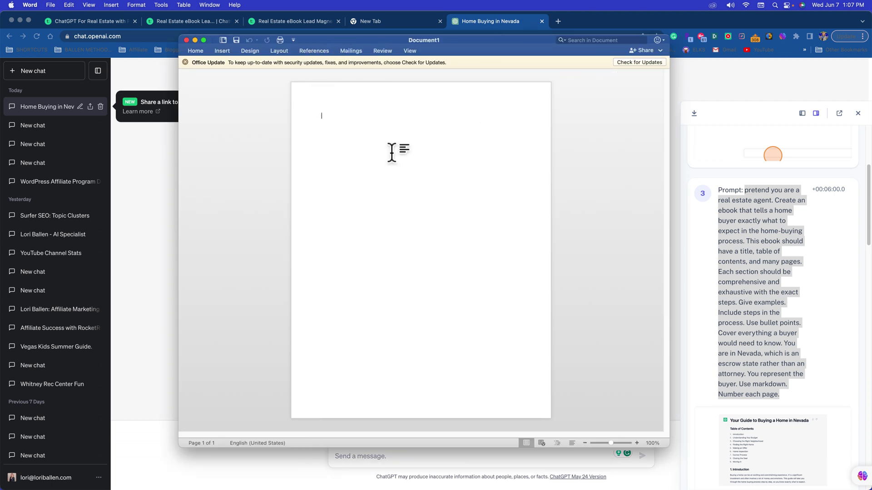
{"action": "key", "text": "super+v"}
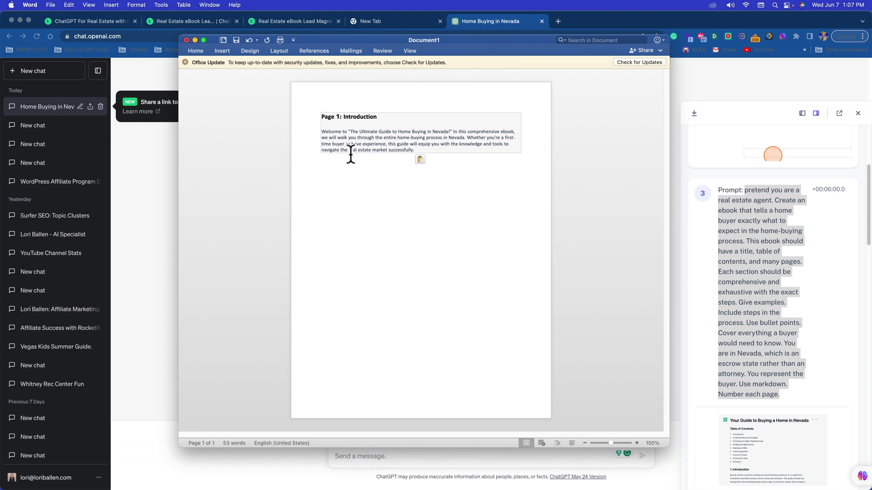
{"action": "key", "text": "super+z"}
- Copy ChatGPT's full Page 1 introduction reply and paste it into the blank document
{"action": "left_click", "coordinate": [136, 195]}
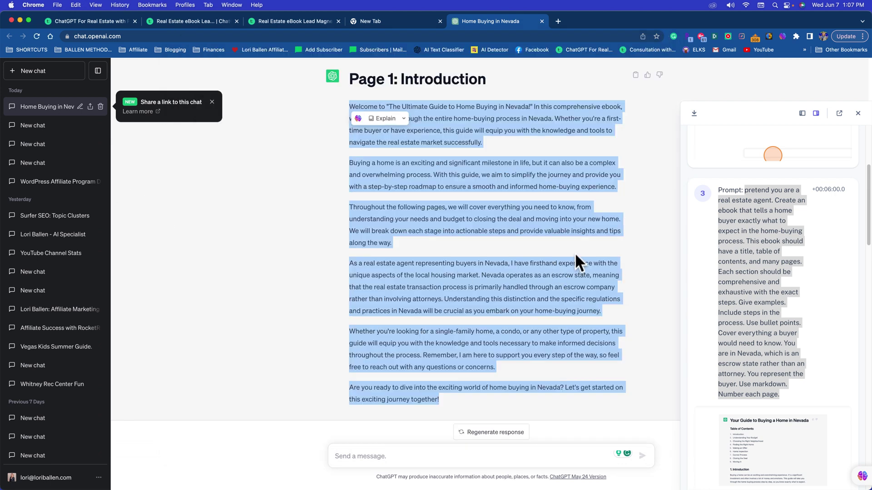
{"action": "scroll", "coordinate": [560, 230], "scroll_direction": "up", "scroll_amount": 2}
{"action": "left_click", "coordinate": [601, 130]}
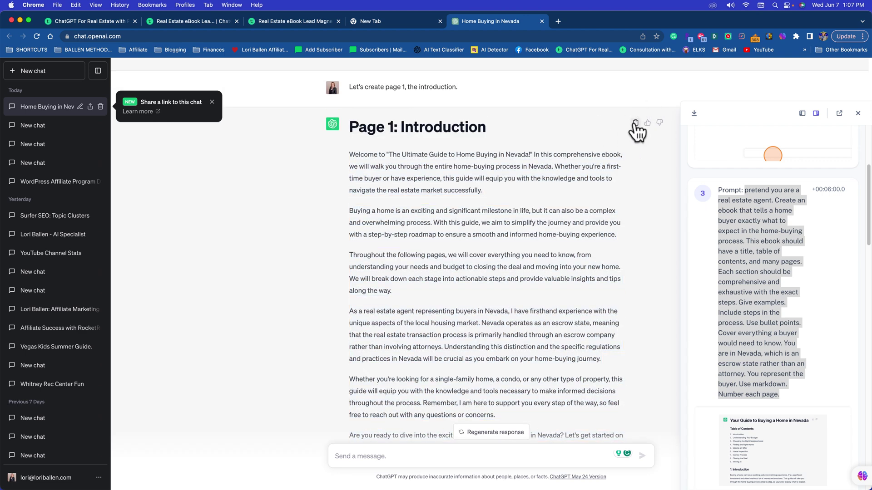
{"action": "mouse_move", "coordinate": [624, 486]}
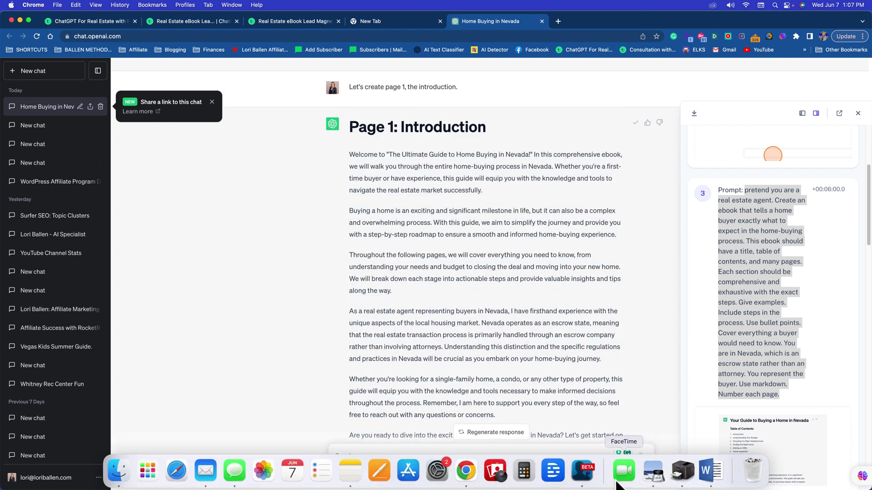
{"action": "left_click", "coordinate": [710, 483]}
{"action": "right_click", "coordinate": [371, 126]}
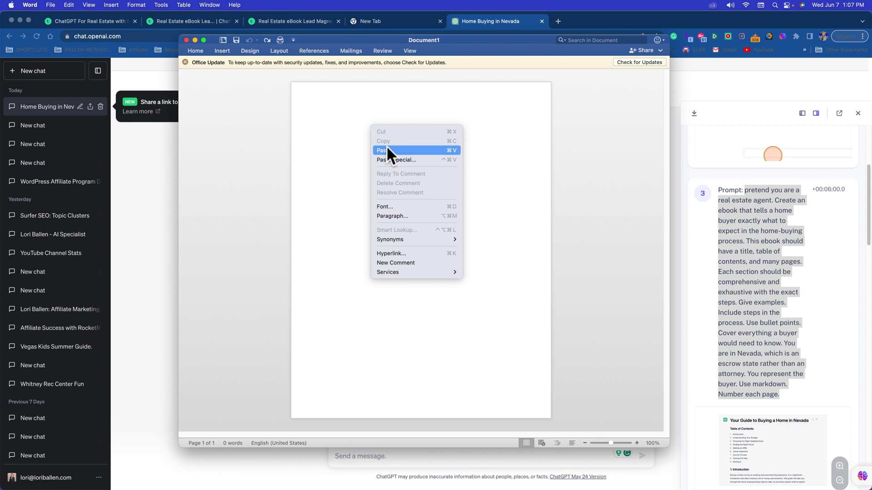
{"action": "left_click", "coordinate": [388, 151]}
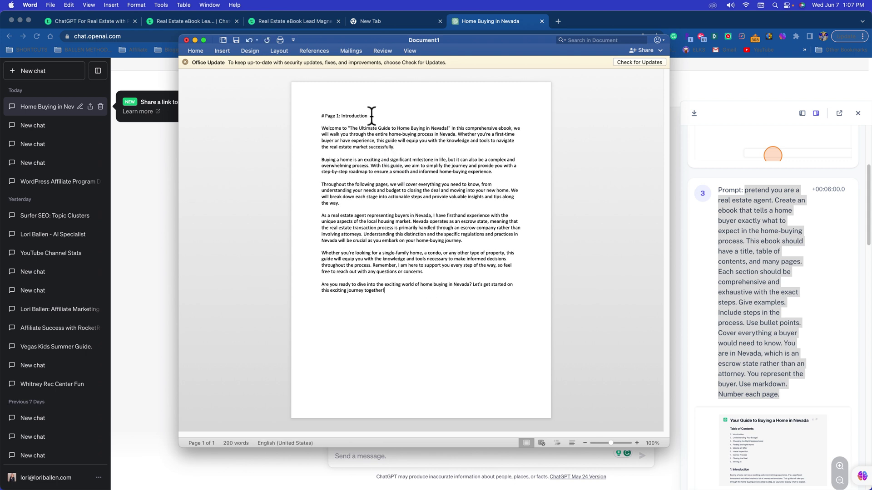
- Delete the '# Page 1: Introduction' markdown heading and the empty line above the text
{"action": "left_click_drag", "start_coordinate": [371, 116], "coordinate": [316, 115]}
{"action": "key", "text": "BackSpace"}
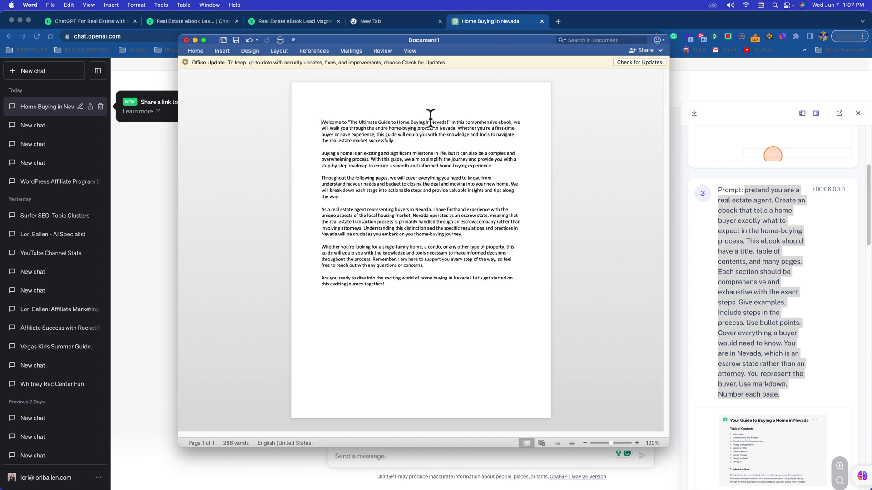
{"action": "key", "text": "BackSpace"}
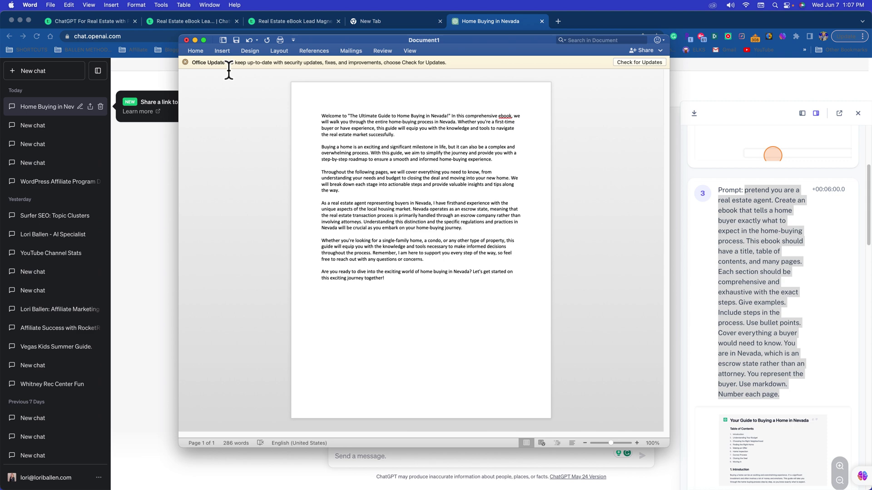
- Go to canva.com in a new tab and open a recent YouTube thumbnail design
{"action": "left_click", "coordinate": [558, 21]}
{"action": "left_click", "coordinate": [558, 21]}
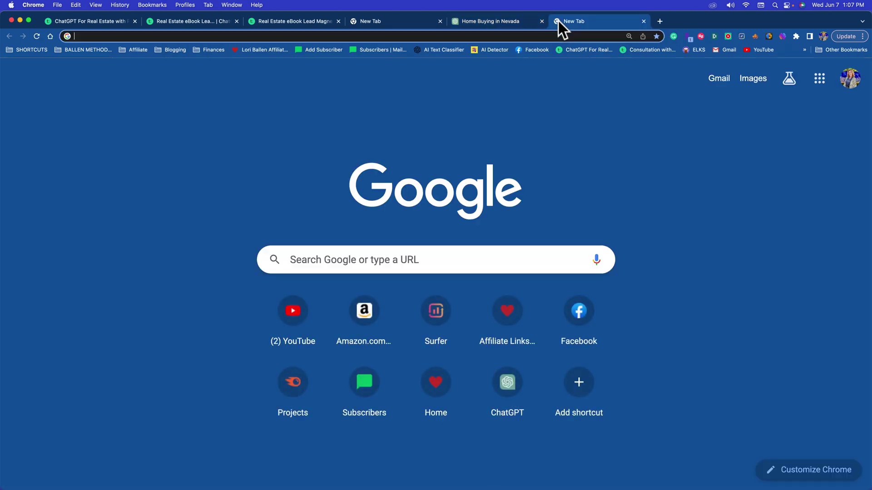
{"action": "type", "text": "canva"}
{"action": "key", "text": "Return"}
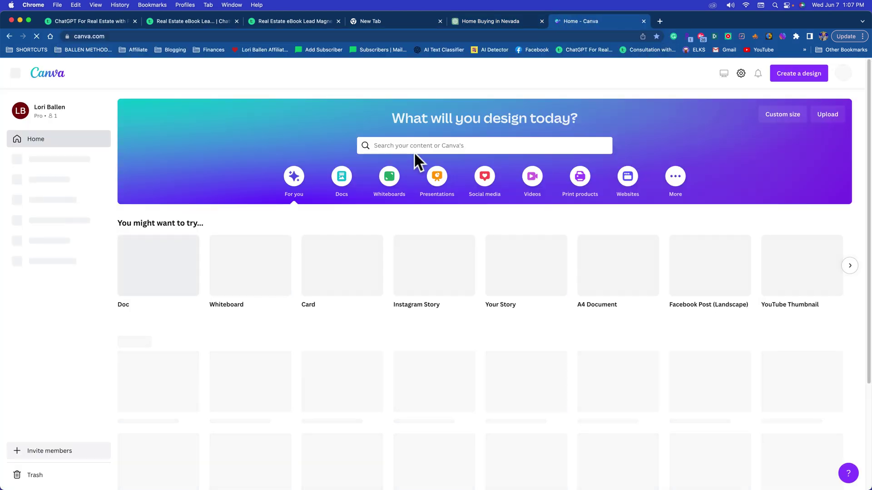
{"action": "scroll", "coordinate": [245, 282], "scroll_direction": "down", "scroll_amount": 5}
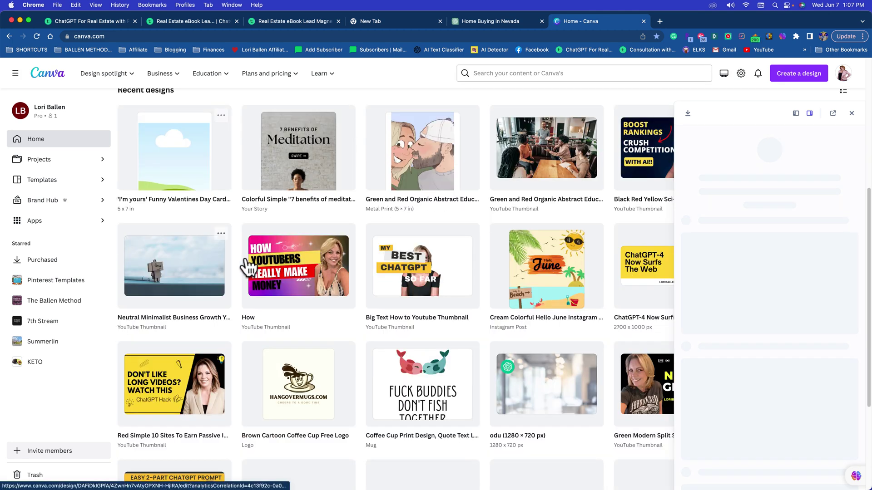
{"action": "left_click", "coordinate": [538, 163]}
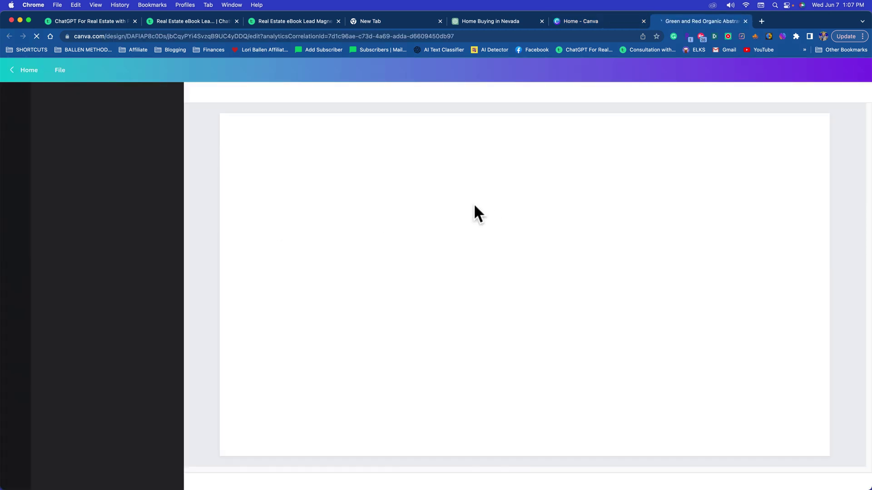
{"action": "left_click", "coordinate": [588, 222]}
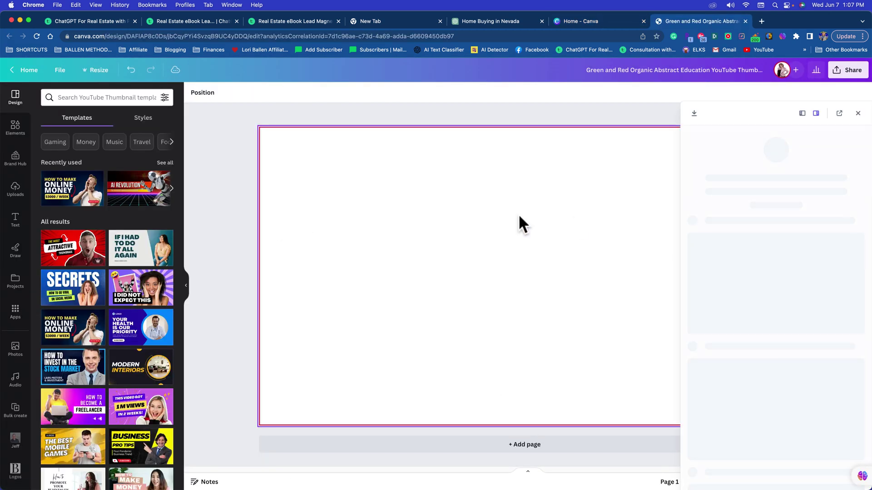
{"action": "left_click", "coordinate": [858, 113]}
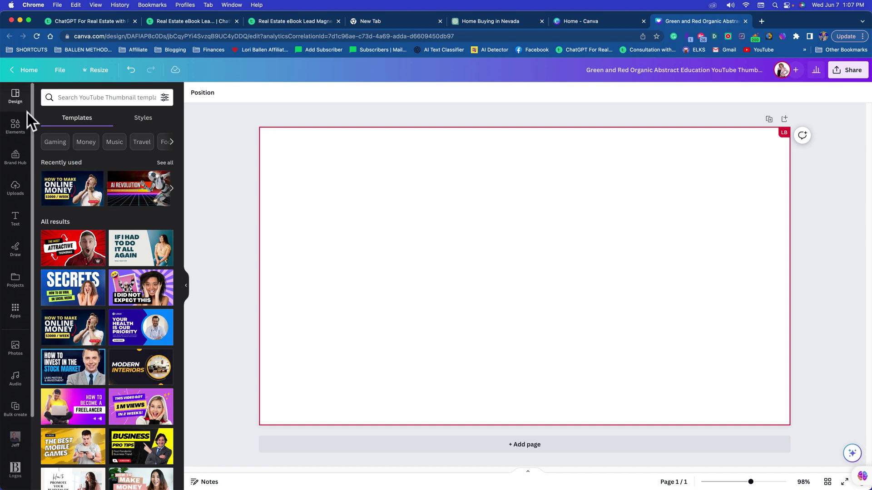
- Search Canva elements for "home buying" and drag a photo onto the page as background
{"action": "left_click", "coordinate": [18, 124]}
{"action": "left_click", "coordinate": [84, 97]}
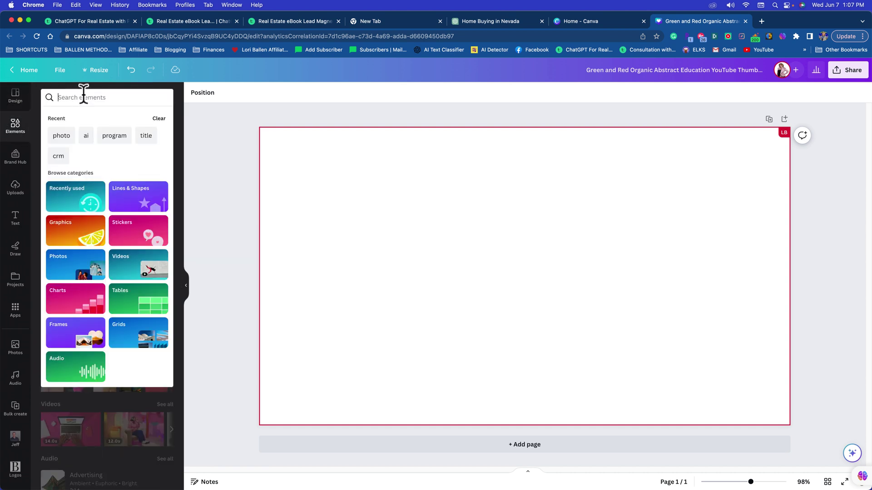
{"action": "type", "text": "home buying"}
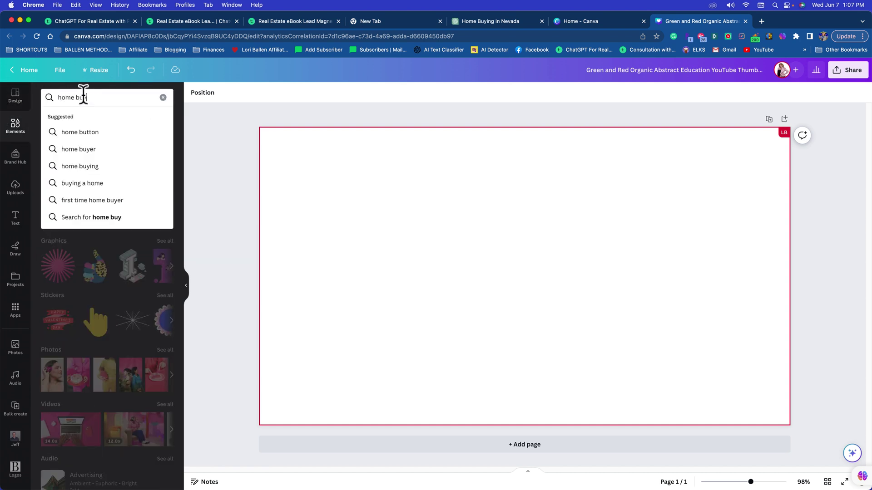
{"action": "key", "text": "Return"}
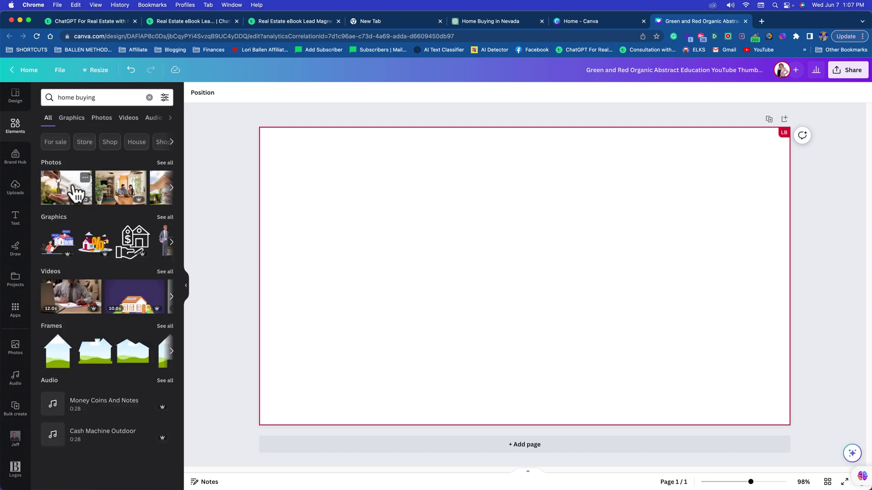
{"action": "left_click_drag", "start_coordinate": [136, 191], "coordinate": [268, 168]}
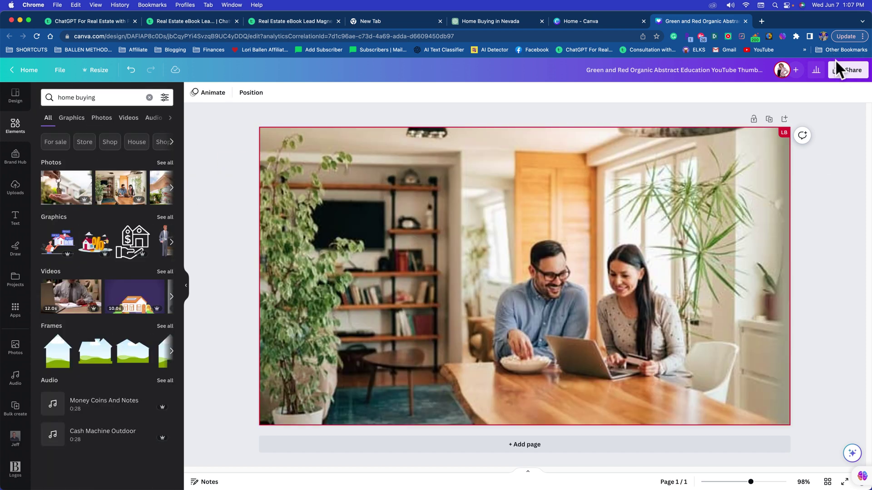
- Download the design as a JPG named 'home buying' into the Documents folder
{"action": "left_click", "coordinate": [850, 70]}
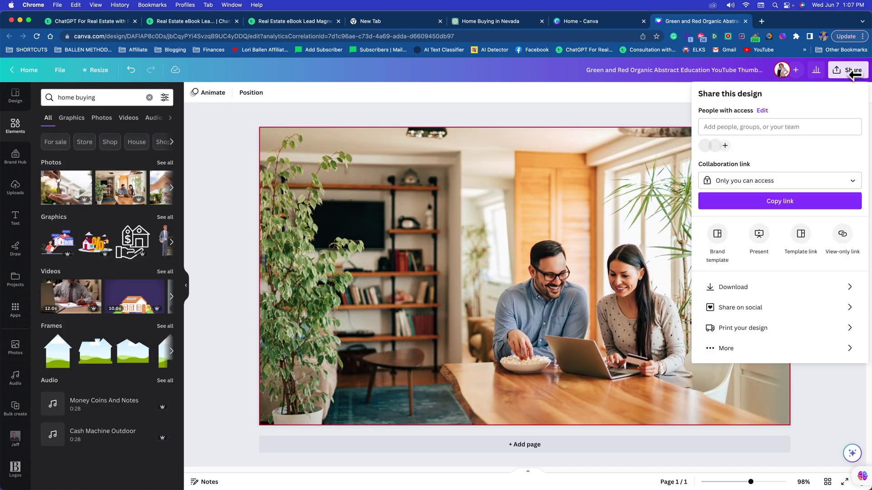
{"action": "left_click", "coordinate": [733, 290]}
{"action": "left_click", "coordinate": [731, 132]}
{"action": "left_click", "coordinate": [733, 154]}
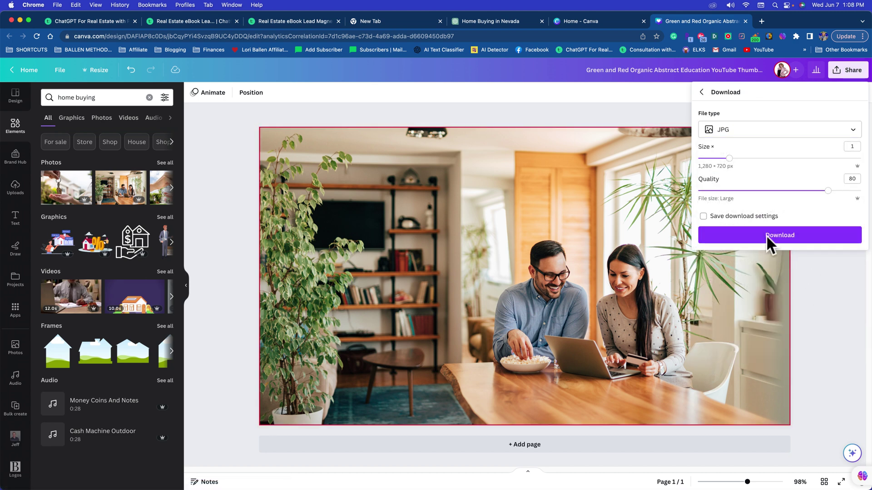
{"action": "left_click", "coordinate": [766, 243]}
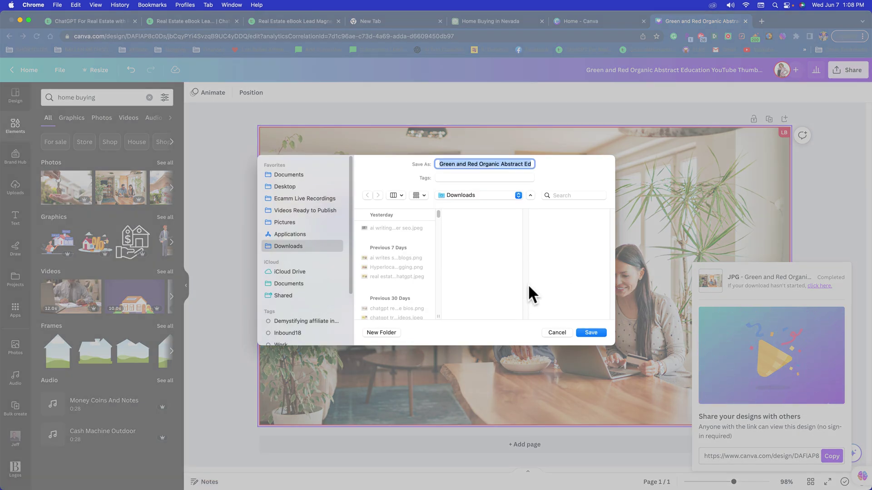
{"action": "type", "text": "home buying"}
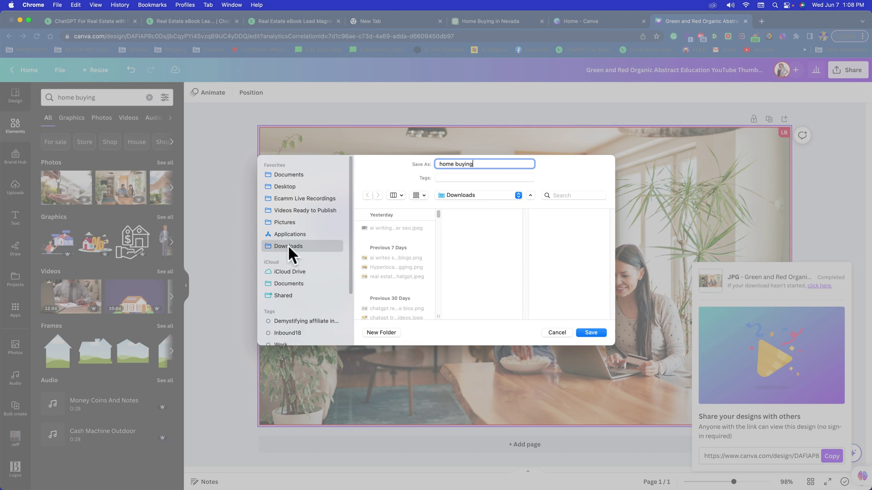
{"action": "left_click", "coordinate": [296, 283]}
{"action": "left_click", "coordinate": [591, 333]}
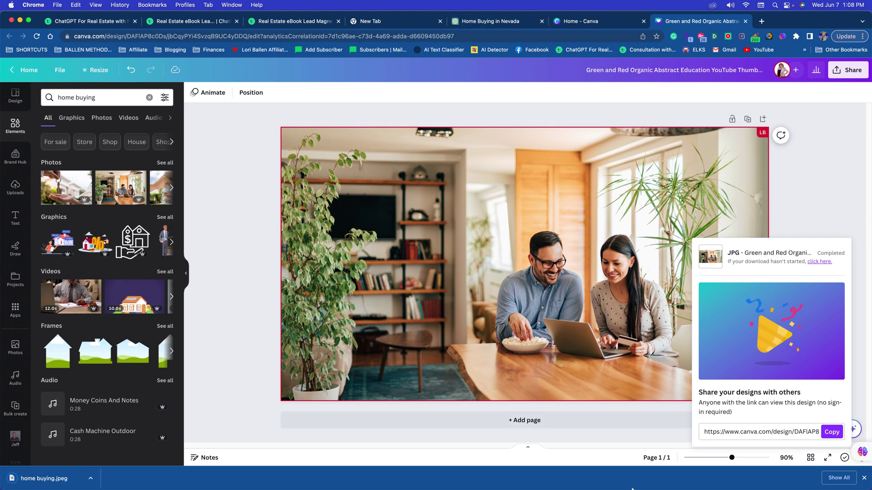
- Drag the downloaded home buying photo toward Canva and dismiss the download-complete card
{"action": "left_click", "coordinate": [708, 472]}
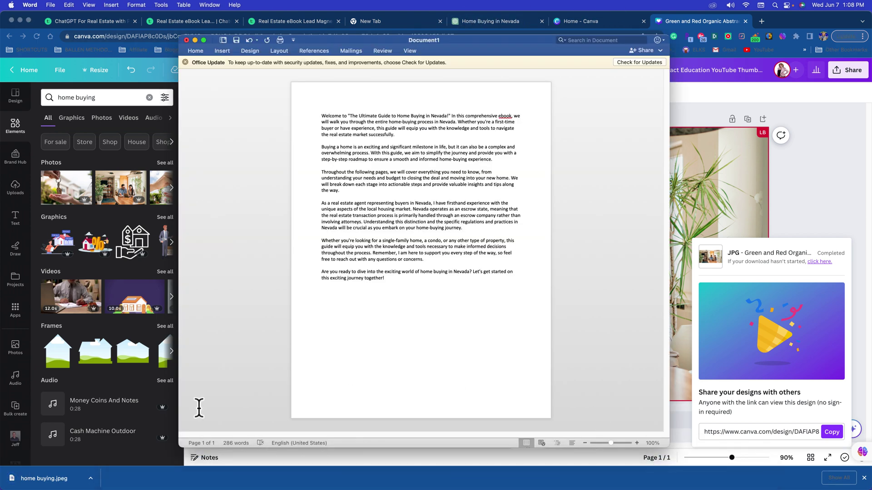
{"action": "mouse_move", "coordinate": [54, 478]}
{"action": "left_mouse_down"}
{"action": "mouse_move", "coordinate": [364, 200]}
{"action": "mouse_move", "coordinate": [489, 313]}
{"action": "mouse_move", "coordinate": [70, 455]}
{"action": "mouse_move", "coordinate": [68, 474]}
{"action": "left_mouse_up"}
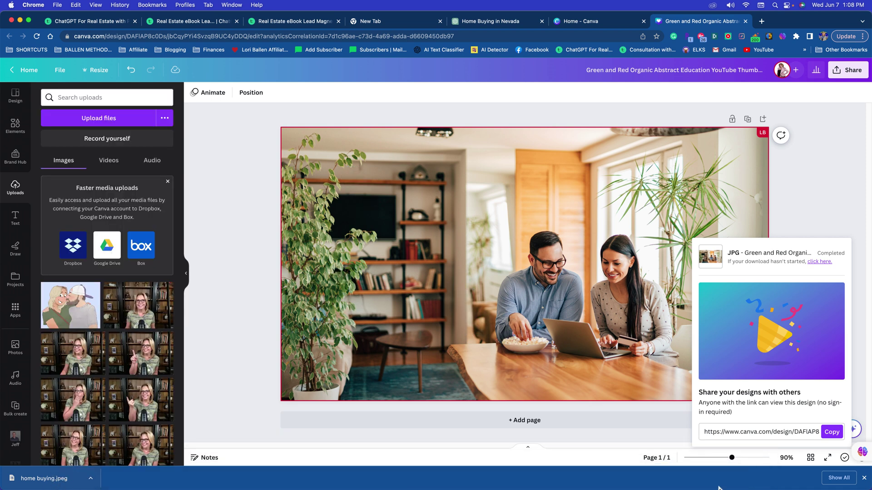
{"action": "left_click", "coordinate": [708, 475]}
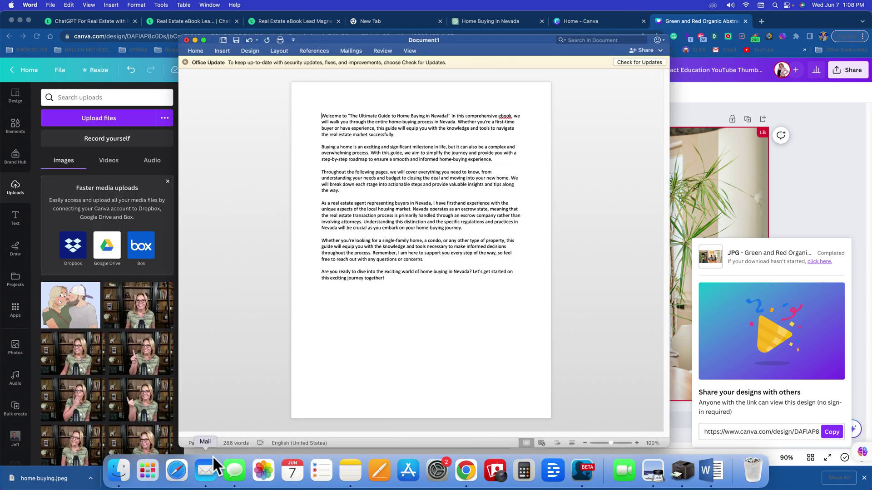
{"action": "left_click_drag", "start_coordinate": [72, 482], "coordinate": [369, 380]}
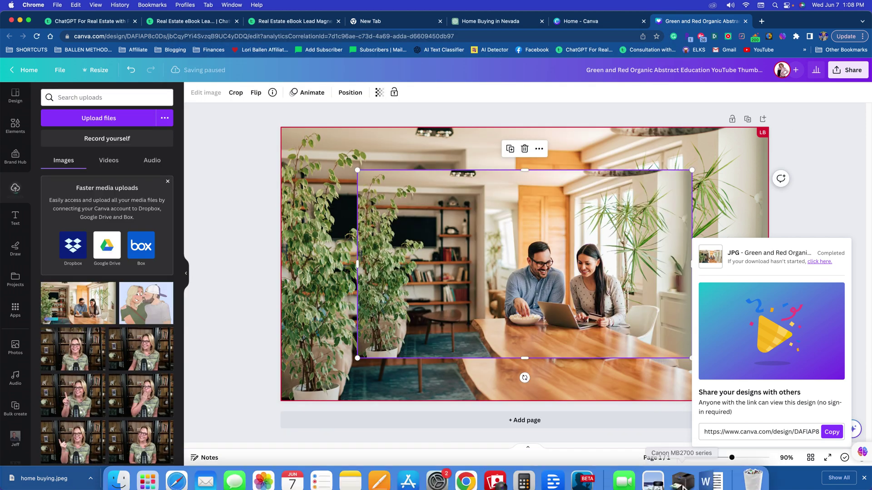
{"action": "left_click", "coordinate": [577, 268]}
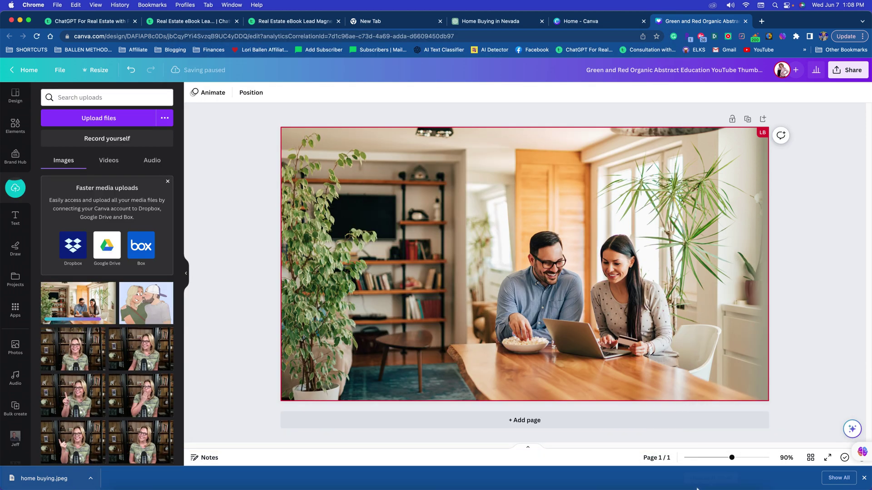
{"action": "left_click", "coordinate": [710, 472]}
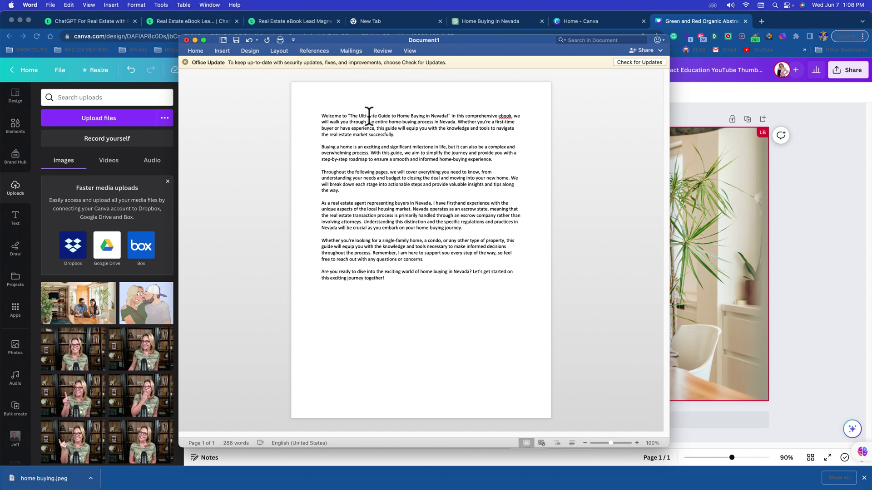
- Insert home buying.jpeg from Documents at the top of the Word document via Picture from File
{"action": "left_click", "coordinate": [221, 50]}
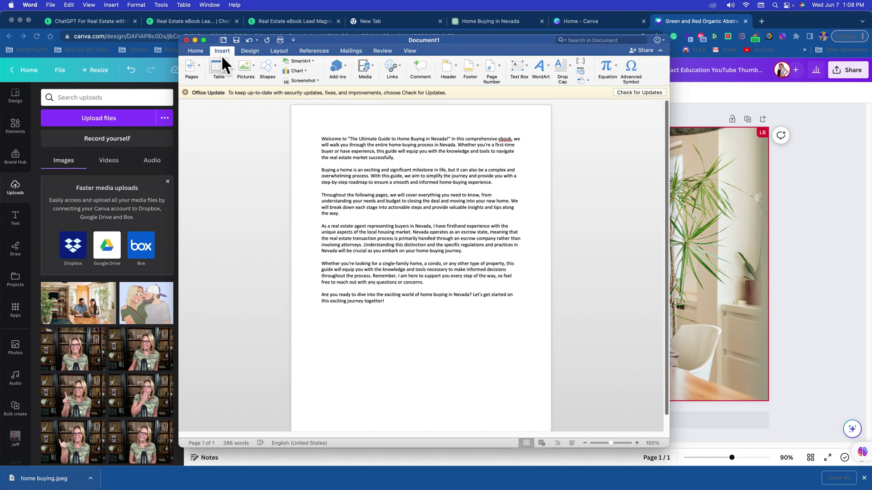
{"action": "left_click", "coordinate": [244, 66]}
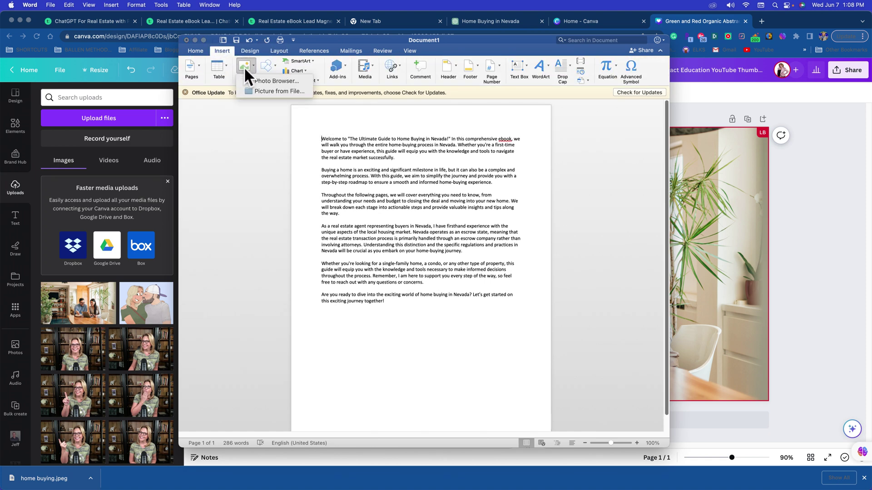
{"action": "left_click", "coordinate": [275, 91]}
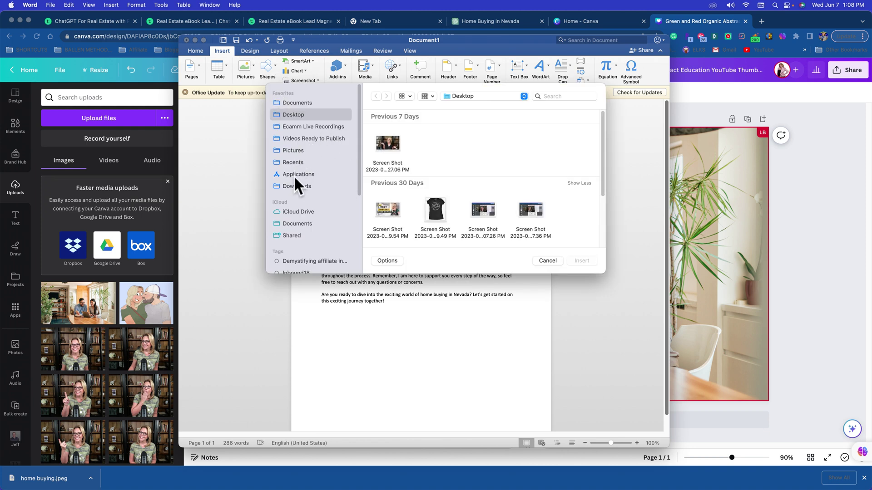
{"action": "left_click", "coordinate": [296, 224]}
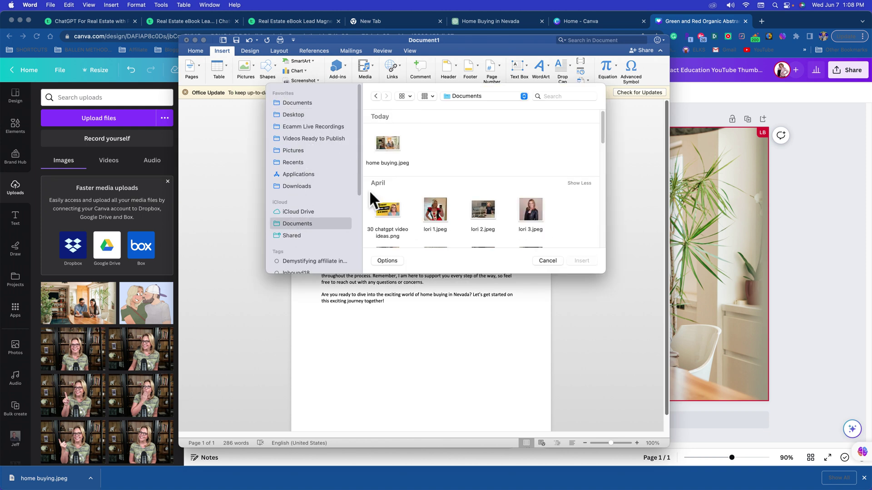
{"action": "left_click", "coordinate": [388, 145]}
{"action": "left_click", "coordinate": [582, 261]}
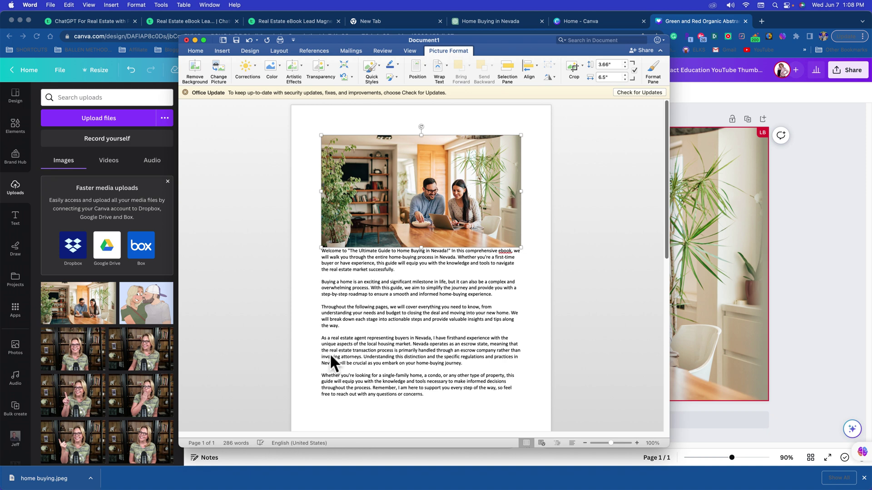
- Shrink the top photo to about 5.44 by 3.06 inches and center it on the page
{"action": "left_click", "coordinate": [322, 252]}
{"action": "scroll", "coordinate": [357, 259], "scroll_direction": "down", "scroll_amount": 1}
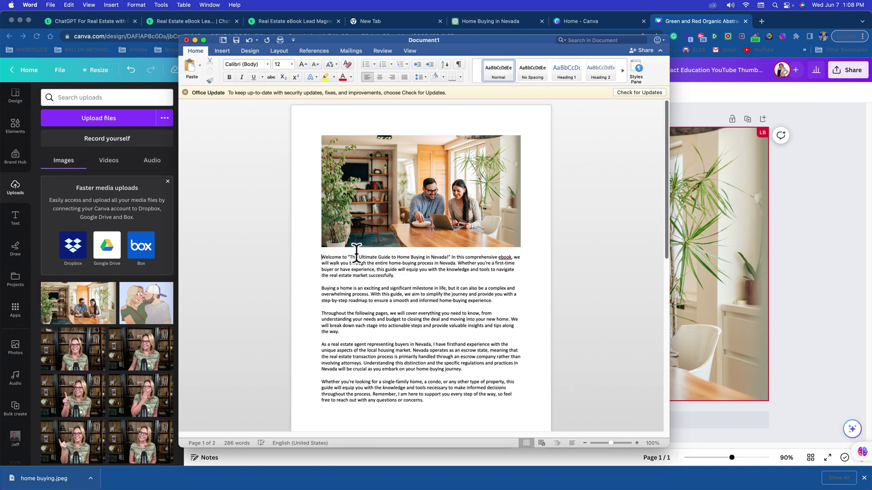
{"action": "scroll", "coordinate": [442, 327], "scroll_direction": "down", "scroll_amount": 3}
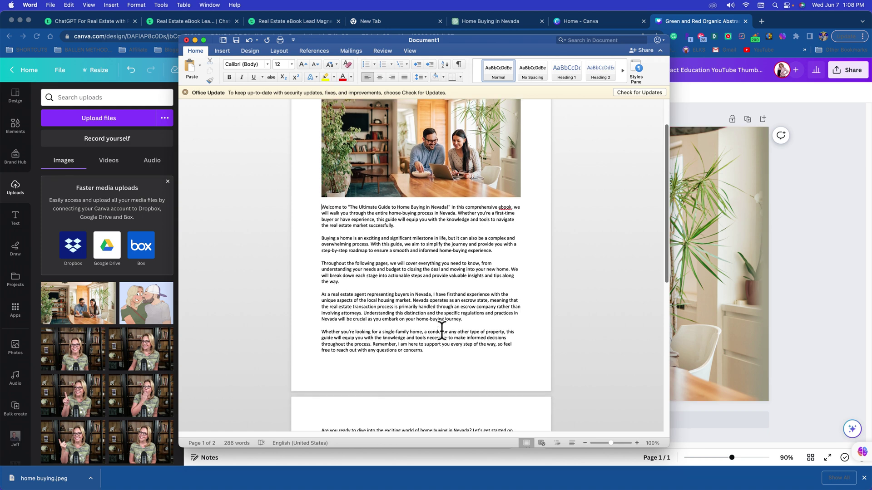
{"action": "scroll", "coordinate": [441, 329], "scroll_direction": "up", "scroll_amount": 4}
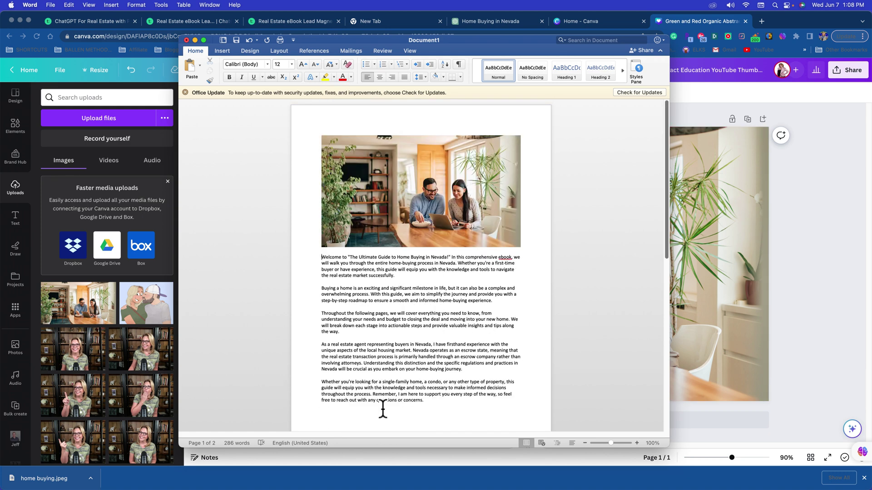
{"action": "scroll", "coordinate": [384, 363], "scroll_direction": "down", "scroll_amount": 3}
{"action": "scroll", "coordinate": [381, 327], "scroll_direction": "up", "scroll_amount": 3}
{"action": "left_click", "coordinate": [384, 207]}
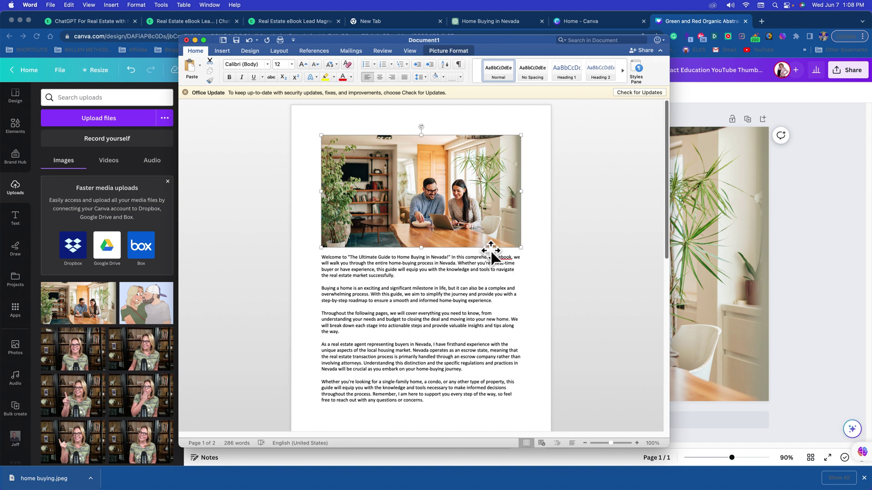
{"action": "left_click_drag", "start_coordinate": [521, 248], "coordinate": [478, 211]}
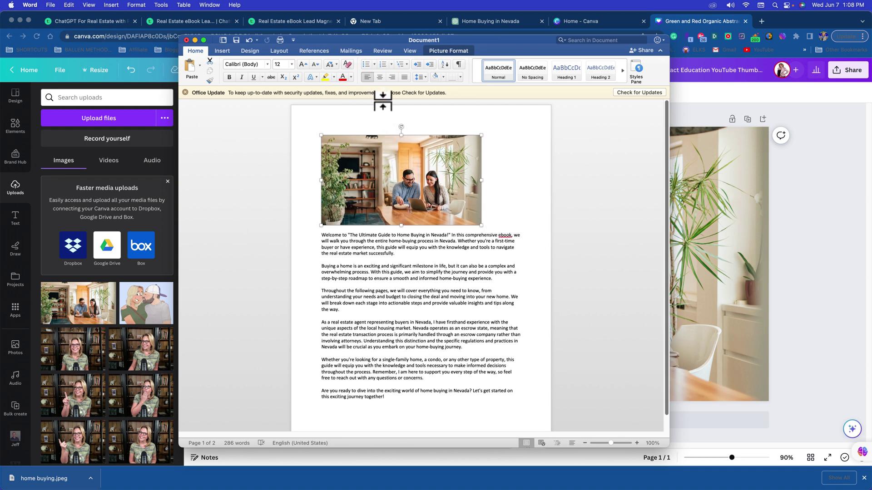
{"action": "left_click", "coordinate": [380, 77]}
- Enlarge the centered photo to nearly the full text width
{"action": "left_click", "coordinate": [340, 262]}
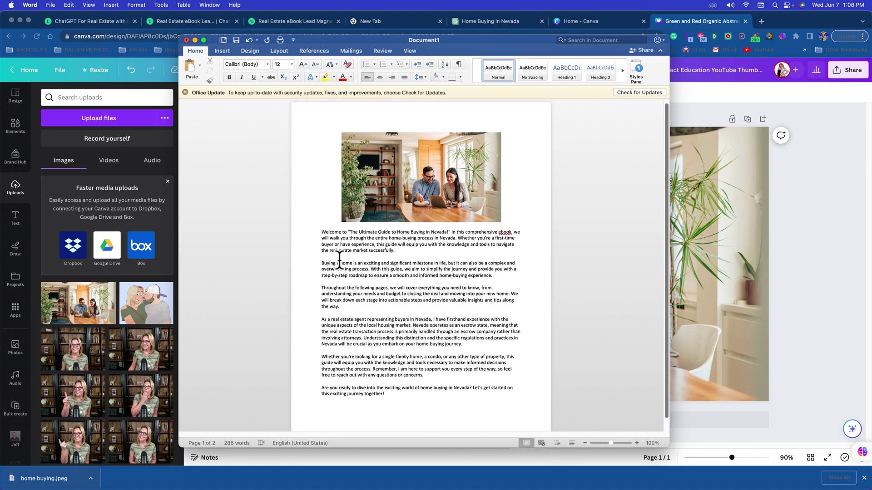
{"action": "left_click", "coordinate": [389, 165]}
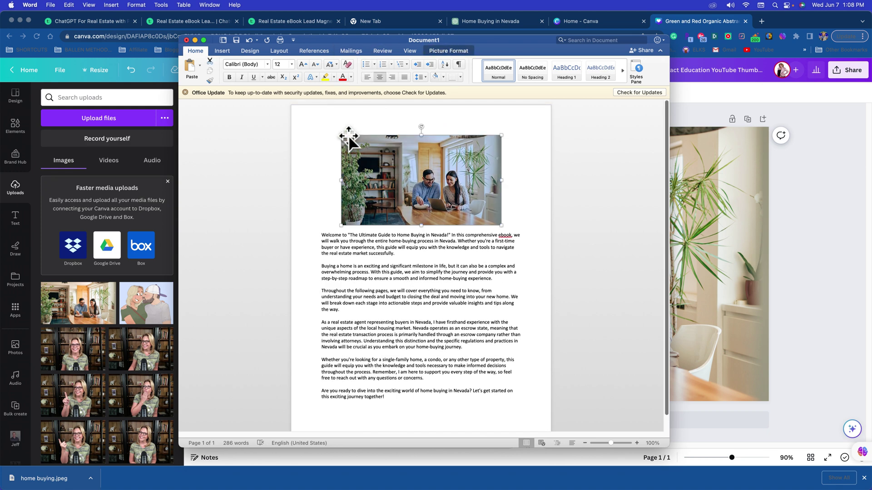
{"action": "left_click_drag", "start_coordinate": [345, 138], "coordinate": [305, 120]}
{"action": "left_click", "coordinate": [401, 362]}
- Delete the closing 'Are you ready' paragraph and insert a page break for a blank second page
{"action": "scroll", "coordinate": [401, 360], "scroll_direction": "down", "scroll_amount": 2}
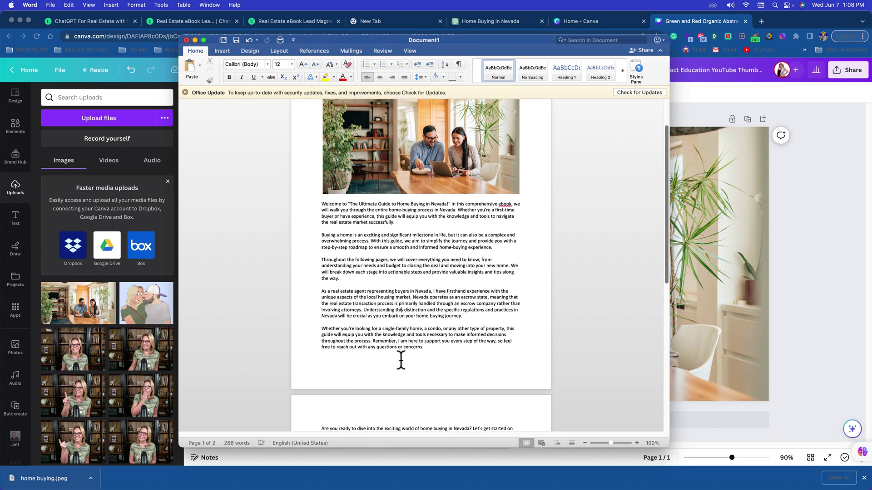
{"action": "scroll", "coordinate": [401, 361], "scroll_direction": "down", "scroll_amount": 1}
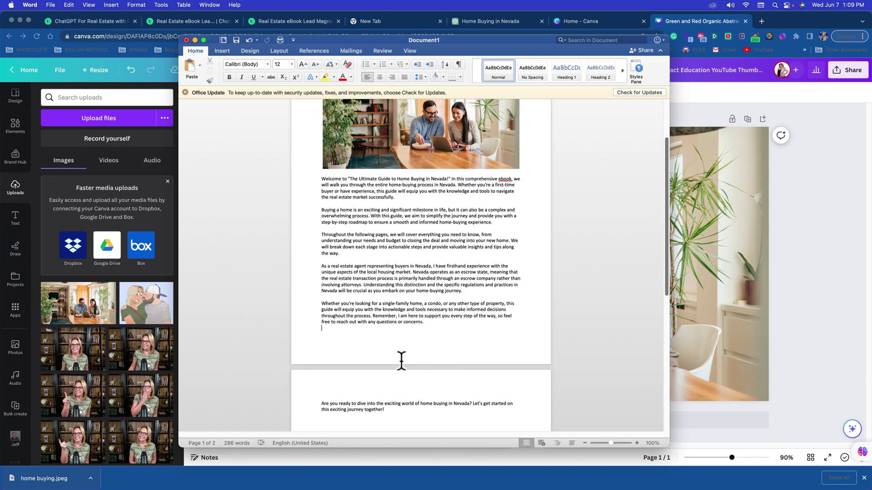
{"action": "scroll", "coordinate": [401, 361], "scroll_direction": "down", "scroll_amount": 1}
{"action": "left_click_drag", "start_coordinate": [403, 386], "coordinate": [279, 361]}
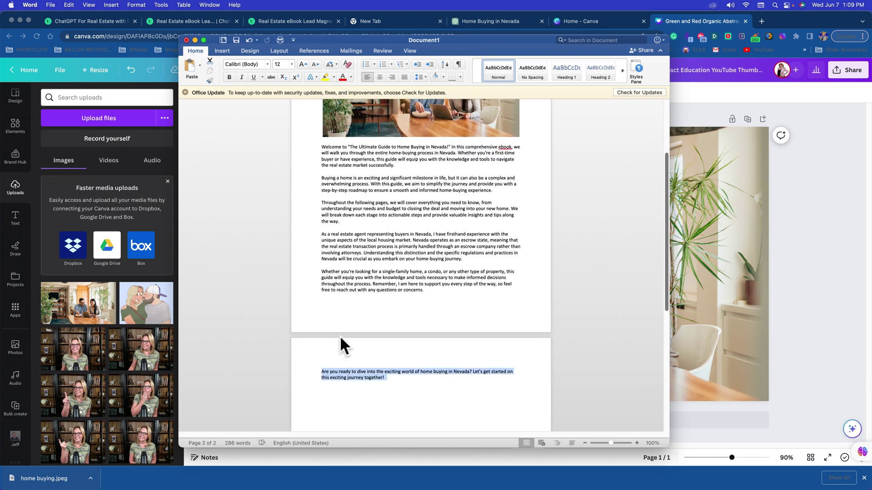
{"action": "key", "text": "BackSpace"}
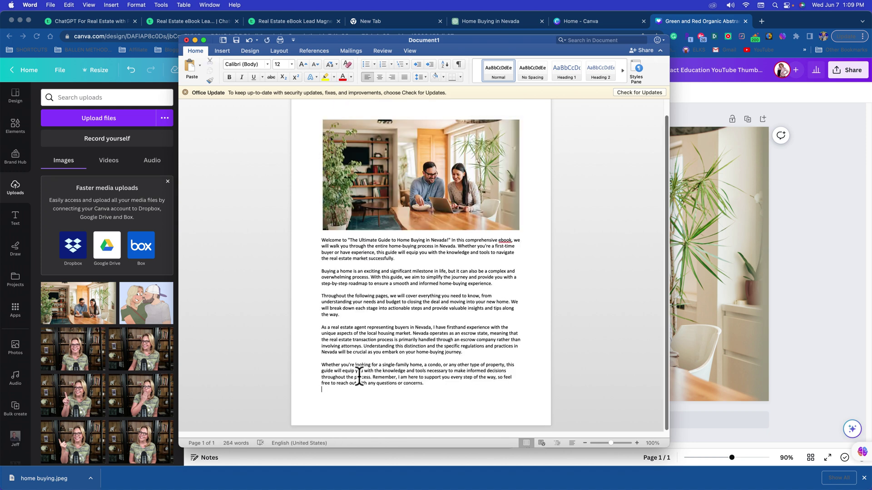
{"action": "key", "text": "super+Return"}
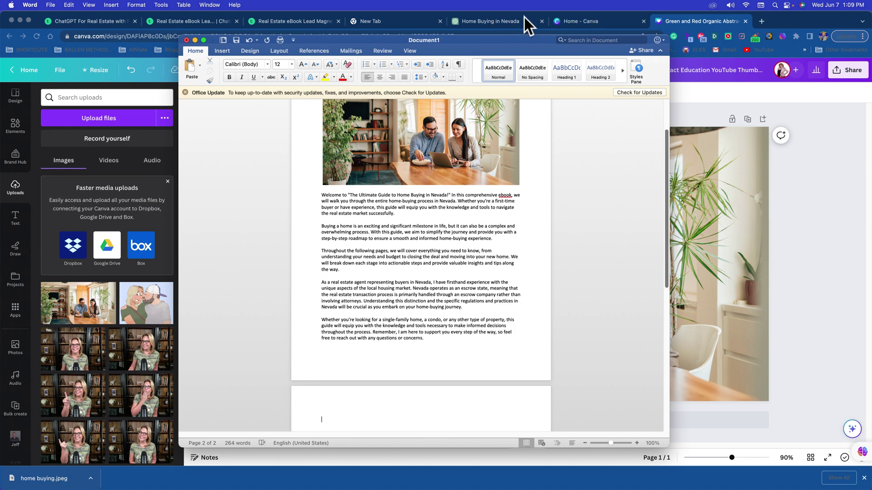
- Copy ChatGPT's 12-item table of contents into Word, then undo that paste
{"action": "left_click", "coordinate": [476, 22]}
{"action": "scroll", "coordinate": [434, 222], "scroll_direction": "down", "scroll_amount": 3}
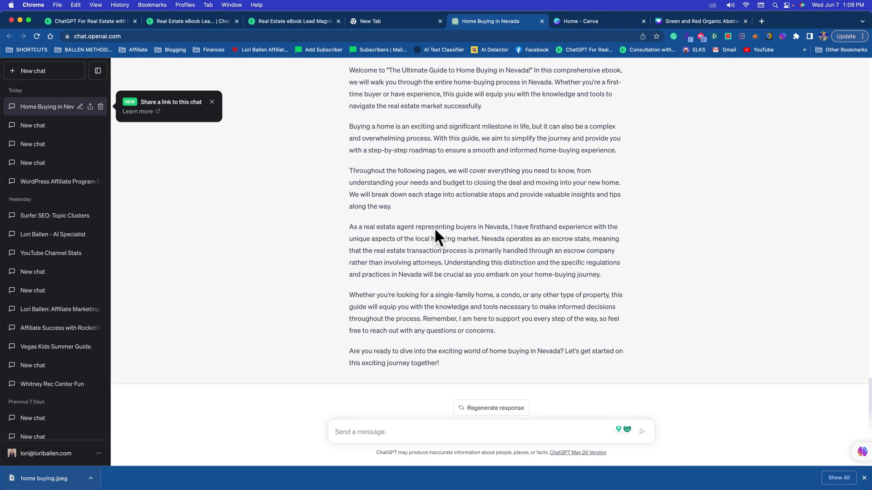
{"action": "scroll", "coordinate": [434, 229], "scroll_direction": "up", "scroll_amount": 15}
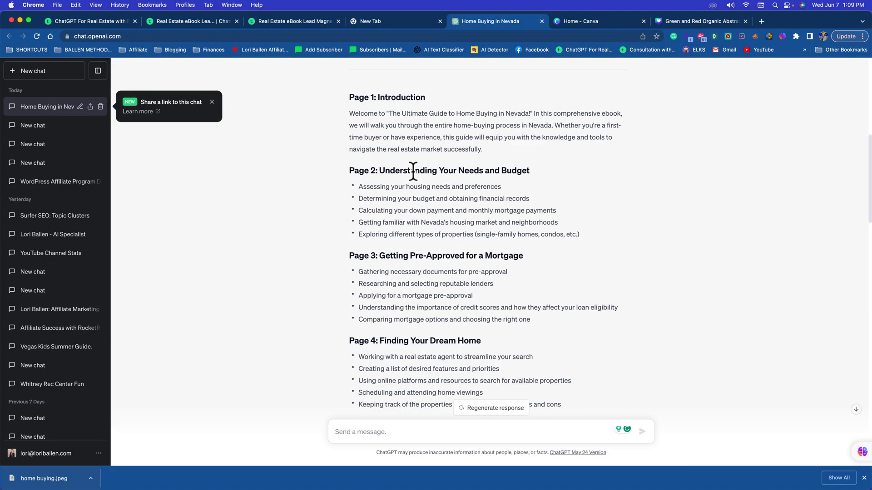
{"action": "scroll", "coordinate": [412, 170], "scroll_direction": "up", "scroll_amount": 8}
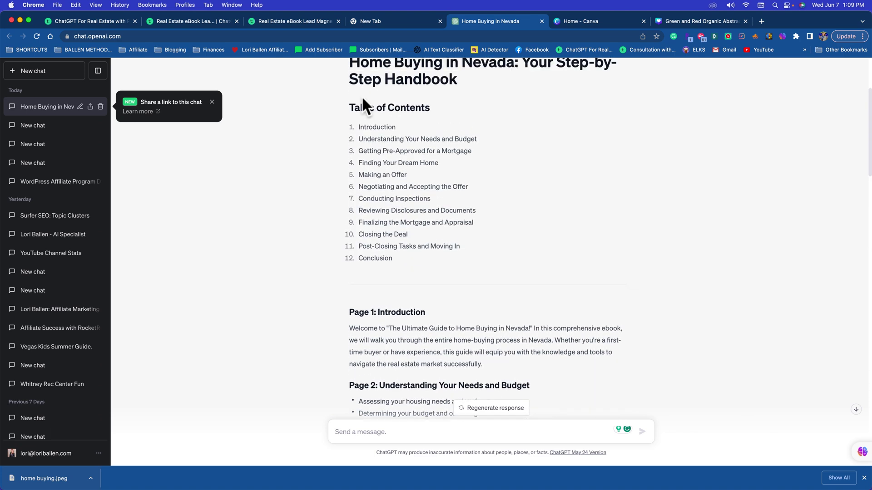
{"action": "left_click_drag", "start_coordinate": [349, 107], "coordinate": [418, 260]}
{"action": "key", "text": "super+c"}
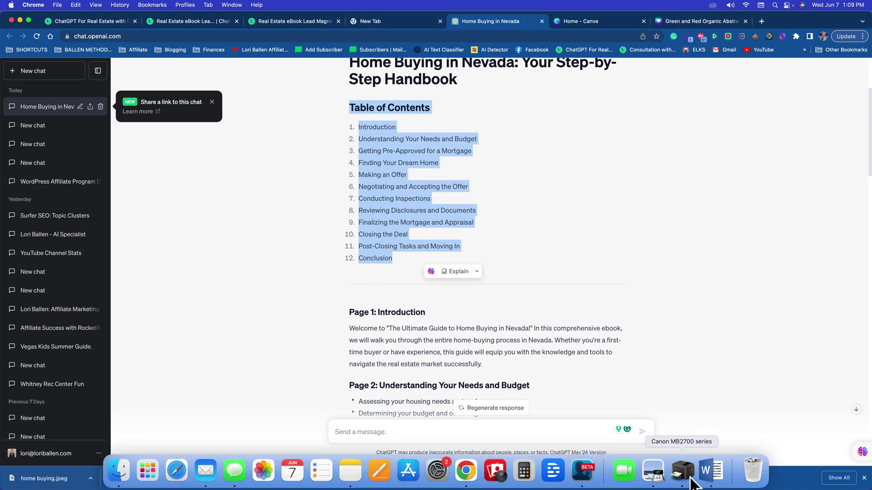
{"action": "left_click", "coordinate": [705, 472]}
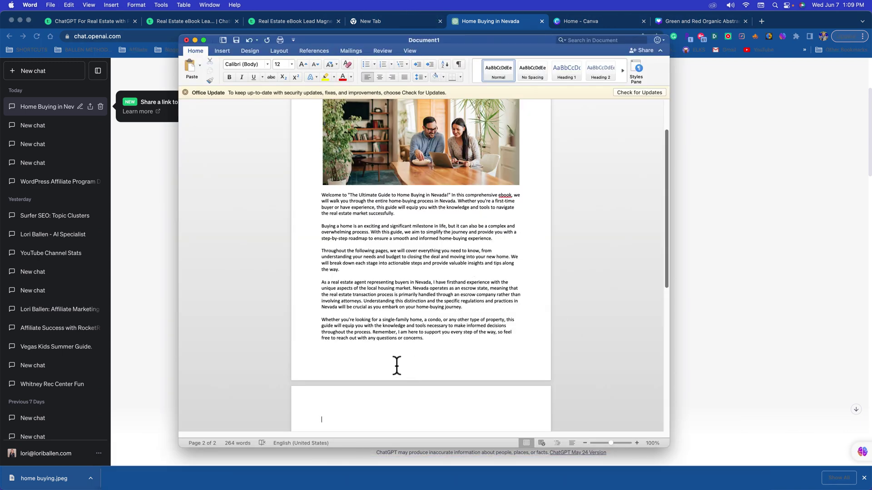
{"action": "key", "text": "super+v"}
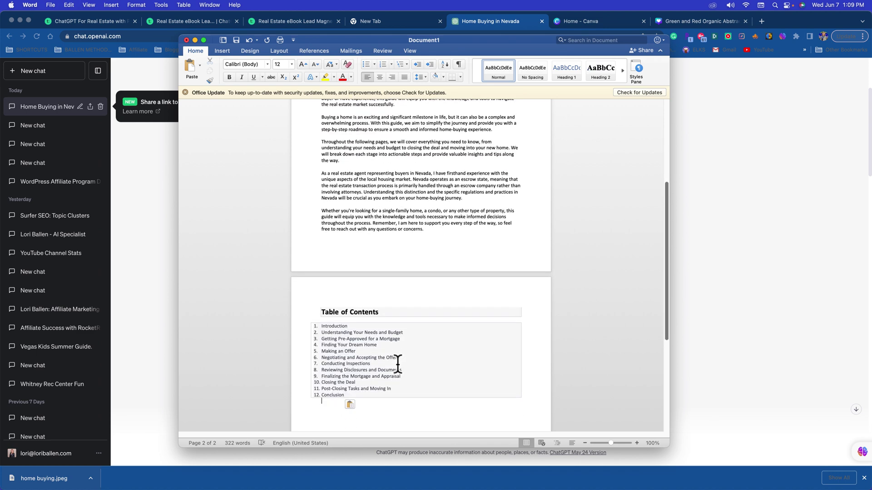
{"action": "key", "text": "super+z"}
- Copy the whole ebook response and paste it onto page 2 of the Word document
{"action": "left_click", "coordinate": [790, 224]}
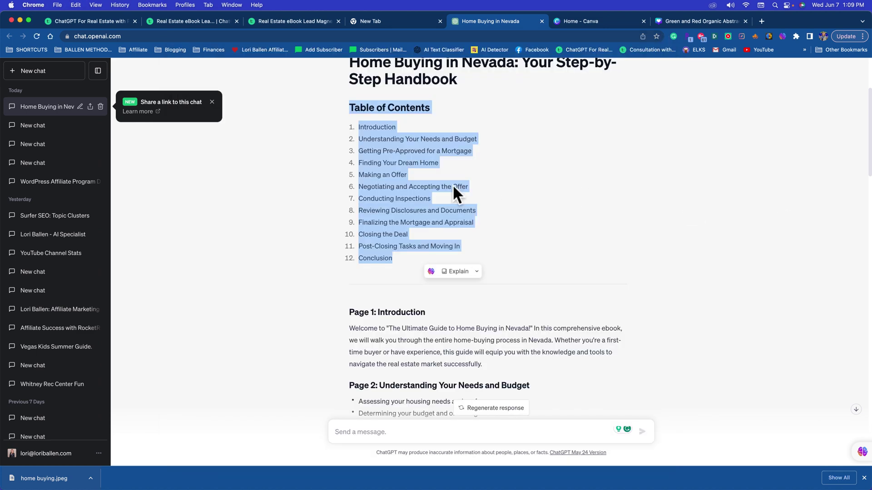
{"action": "left_click", "coordinate": [646, 131]}
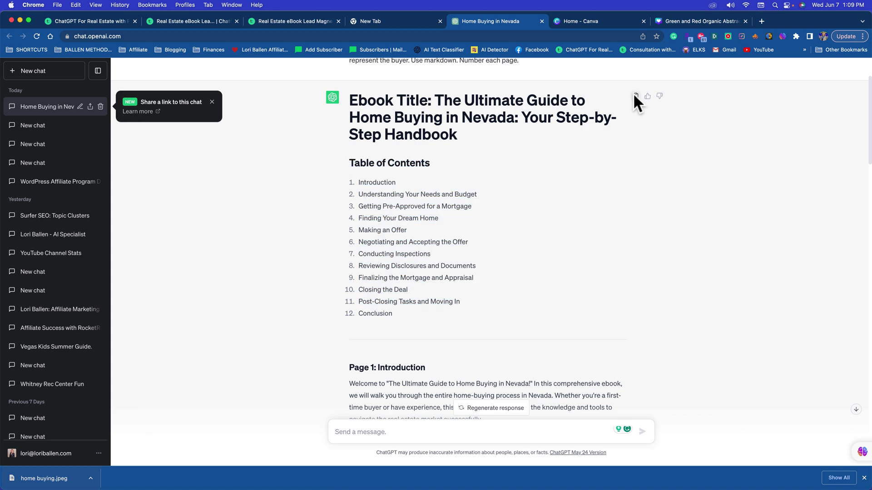
{"action": "left_click", "coordinate": [635, 95]}
{"action": "mouse_move", "coordinate": [600, 488]}
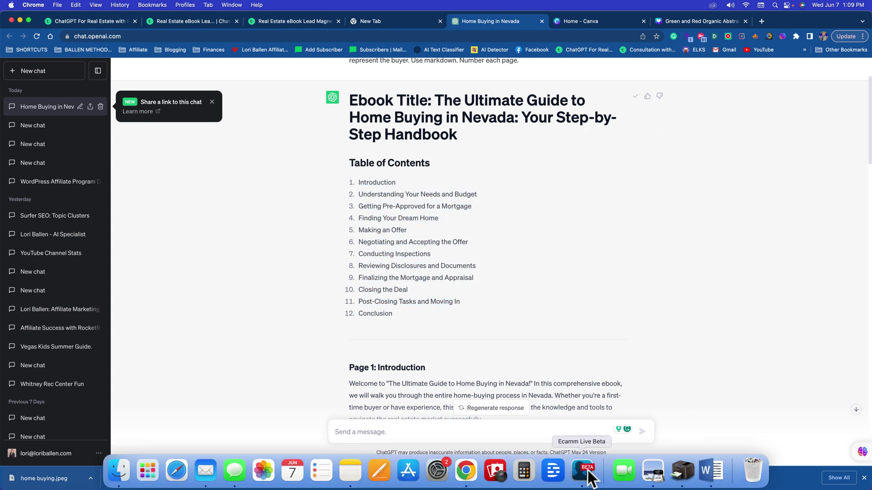
{"action": "left_click", "coordinate": [712, 473]}
{"action": "right_click", "coordinate": [416, 308]}
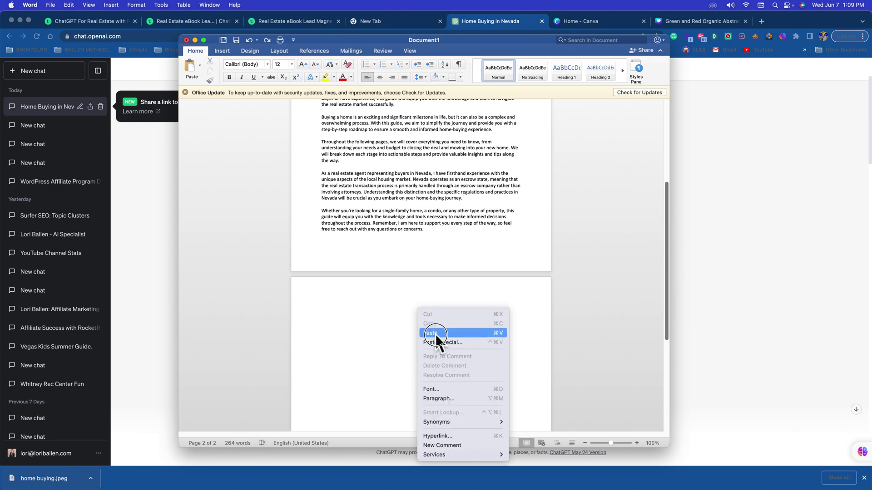
{"action": "left_click", "coordinate": [434, 333]}
{"action": "scroll", "coordinate": [415, 337], "scroll_direction": "up", "scroll_amount": 10}
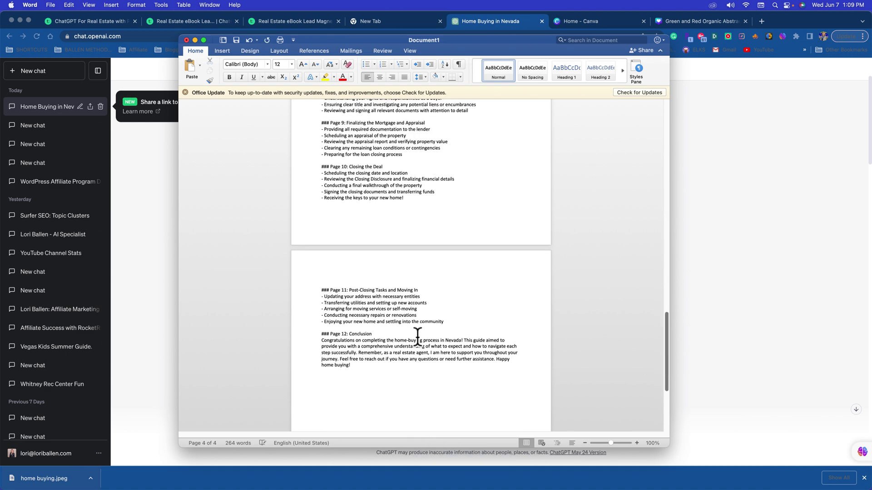
{"action": "scroll", "coordinate": [397, 315], "scroll_direction": "up", "scroll_amount": 15}
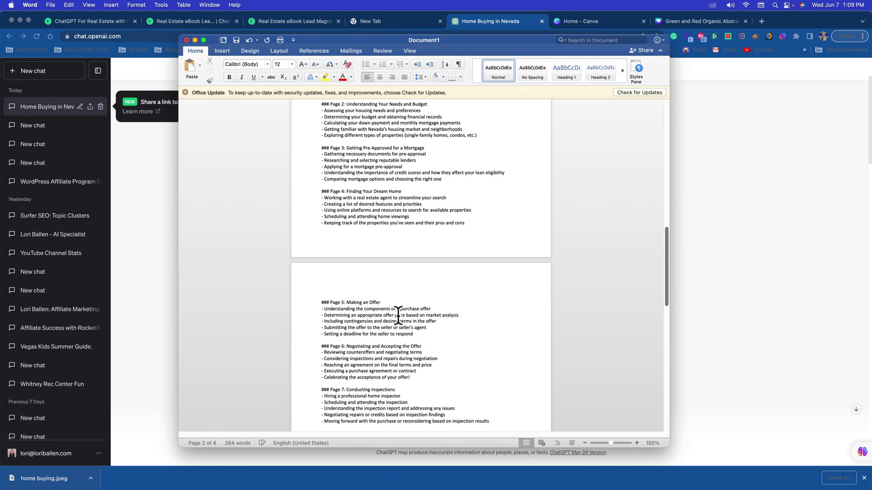
{"action": "scroll", "coordinate": [398, 316], "scroll_direction": "down", "scroll_amount": 5}
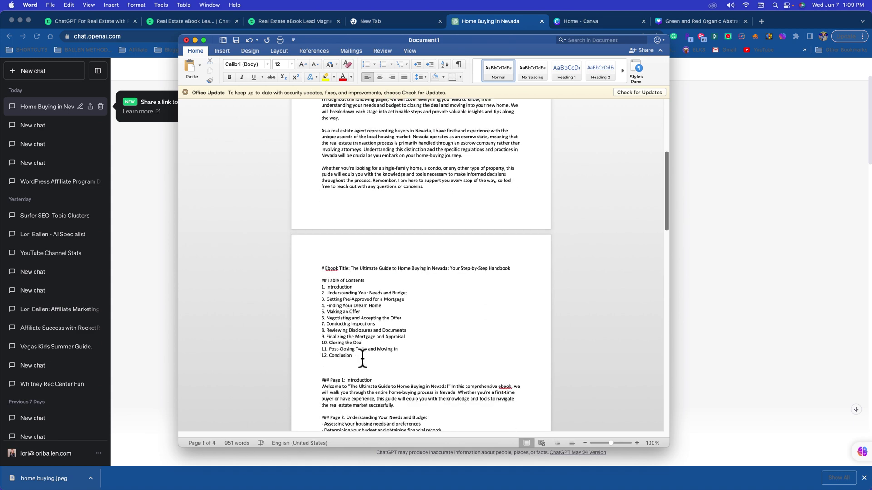
- Set the twelve table of contents lines to 18 pt
{"action": "left_click_drag", "start_coordinate": [358, 356], "coordinate": [304, 289]}
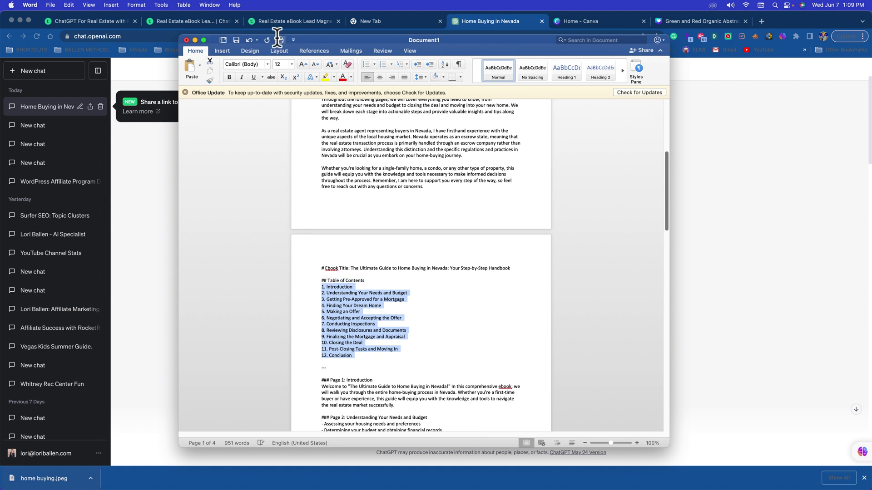
{"action": "left_click", "coordinate": [292, 64]}
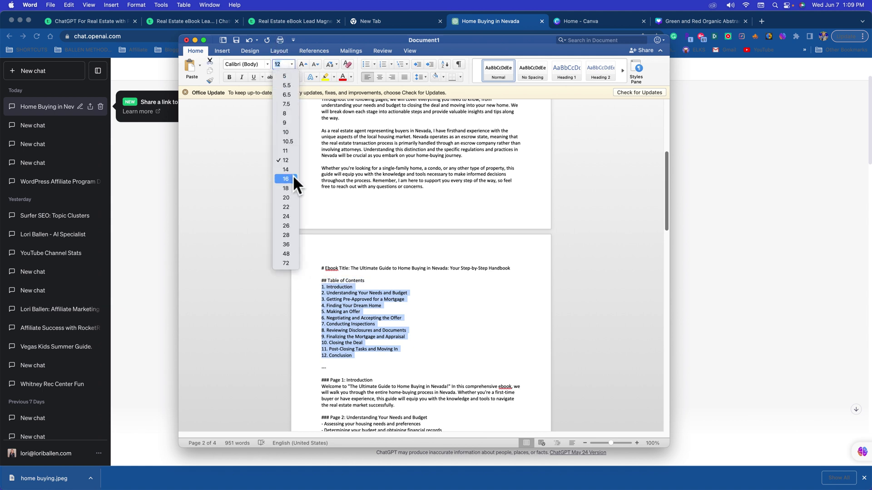
{"action": "left_click", "coordinate": [288, 188]}
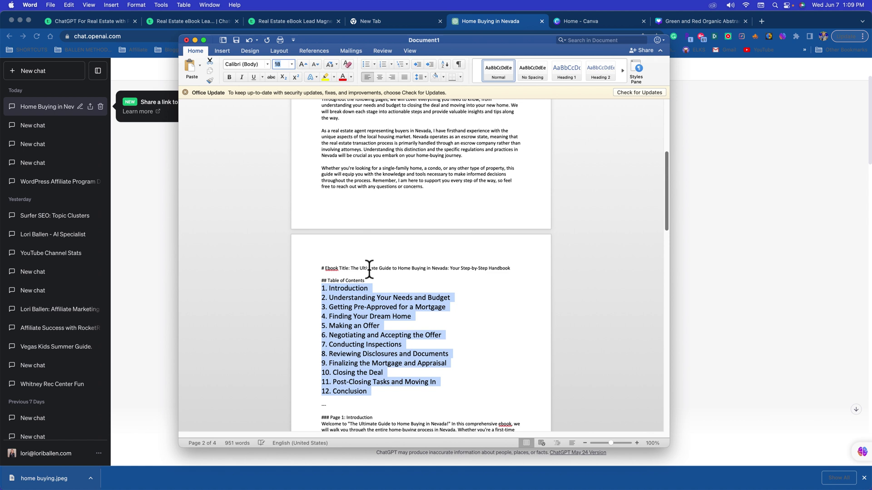
{"action": "left_click", "coordinate": [371, 268]}
- Delete the title and '## Table of Contents' lines above the list, then bring ChatGPT back
{"action": "left_click_drag", "start_coordinate": [378, 280], "coordinate": [311, 261]}
{"action": "key", "text": "BackSpace"}
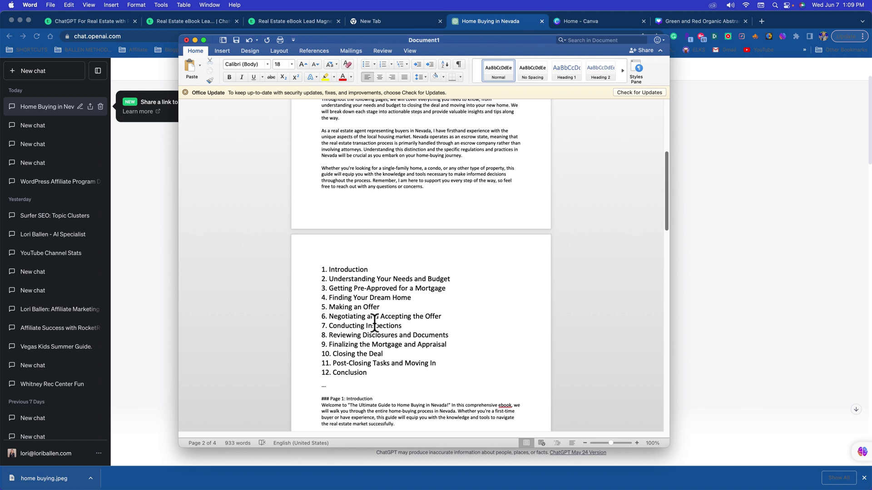
{"action": "scroll", "coordinate": [363, 377], "scroll_direction": "down", "scroll_amount": 3}
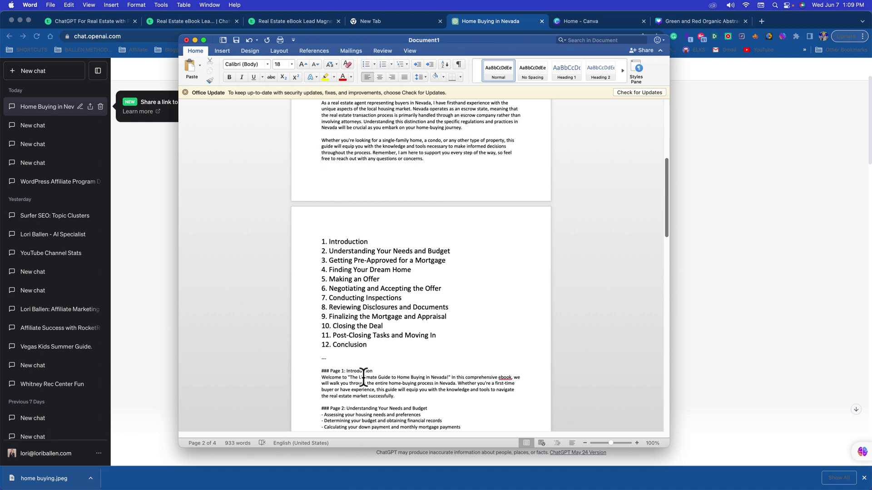
{"action": "scroll", "coordinate": [363, 376], "scroll_direction": "up", "scroll_amount": 1}
{"action": "scroll", "coordinate": [382, 354], "scroll_direction": "down", "scroll_amount": 2}
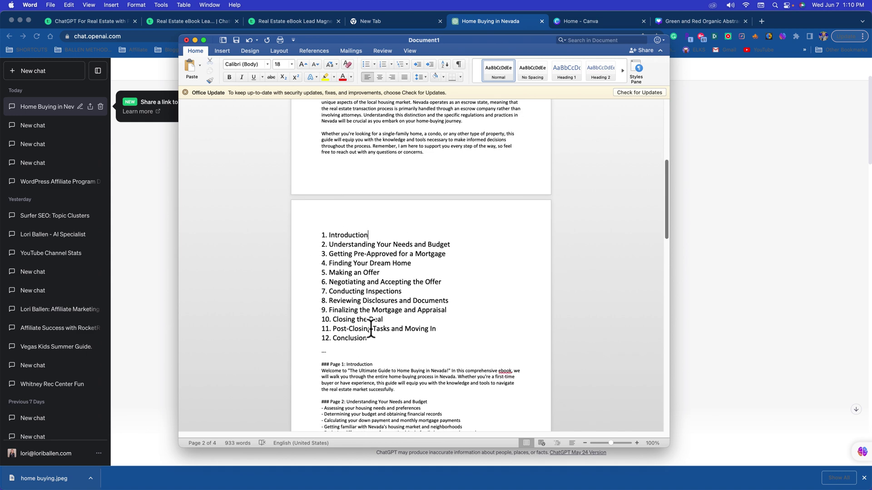
{"action": "scroll", "coordinate": [359, 317], "scroll_direction": "down", "scroll_amount": 3}
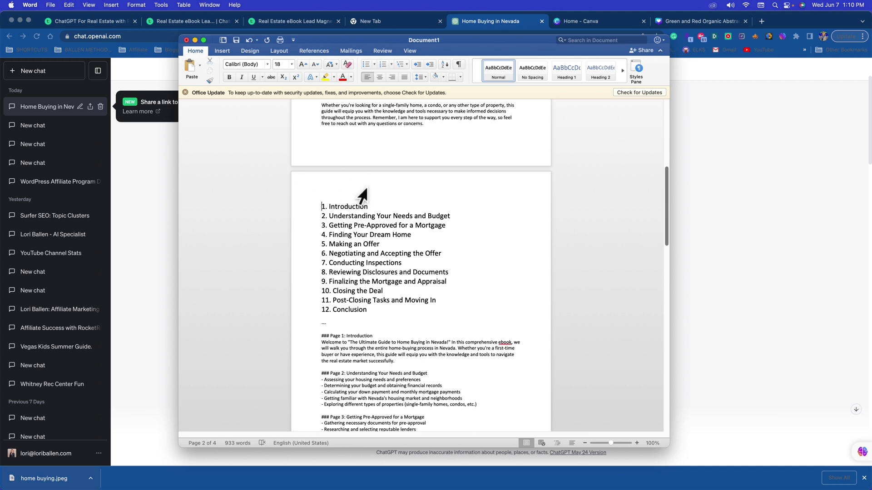
{"action": "scroll", "coordinate": [375, 273], "scroll_direction": "down", "scroll_amount": 5}
{"action": "scroll", "coordinate": [375, 276], "scroll_direction": "down", "scroll_amount": 2}
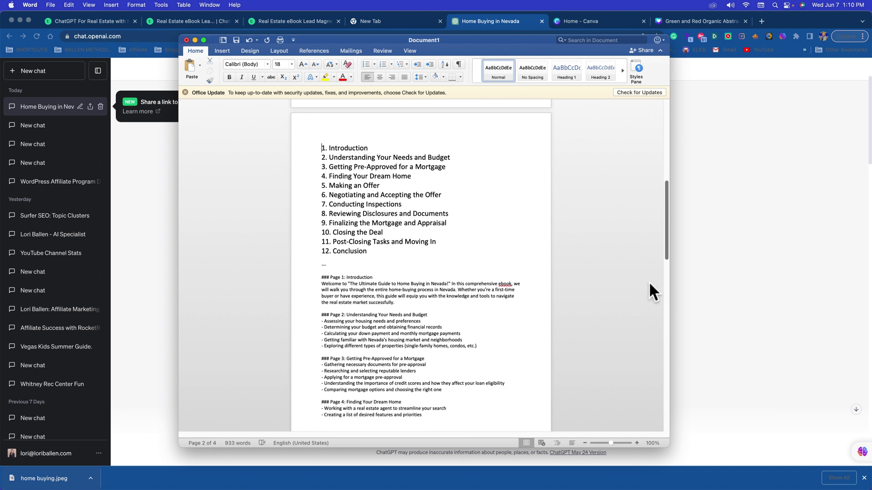
{"action": "left_click", "coordinate": [708, 279]}
- Ask ChatGPT to 'write page 3' and copy its Getting Pre-Approved for a Mortgage answer
{"action": "scroll", "coordinate": [377, 300], "scroll_direction": "down", "scroll_amount": 10}
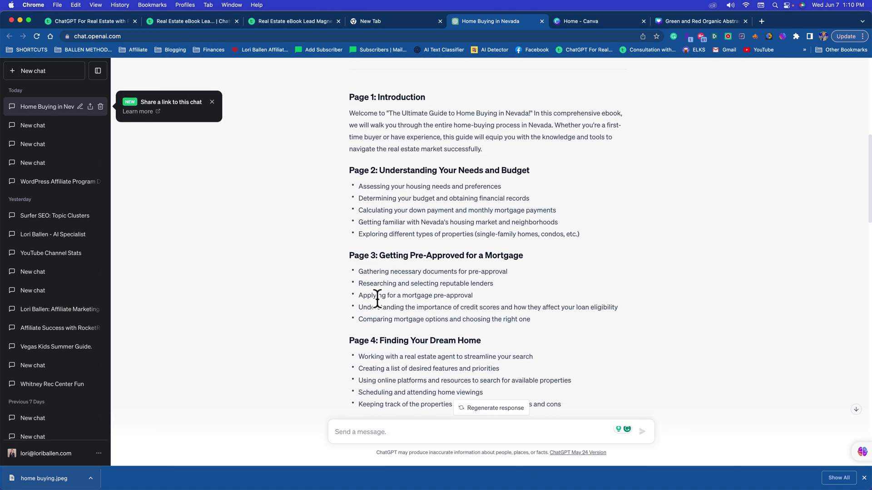
{"action": "left_click", "coordinate": [404, 432]}
{"action": "type", "text": "write page 3"}
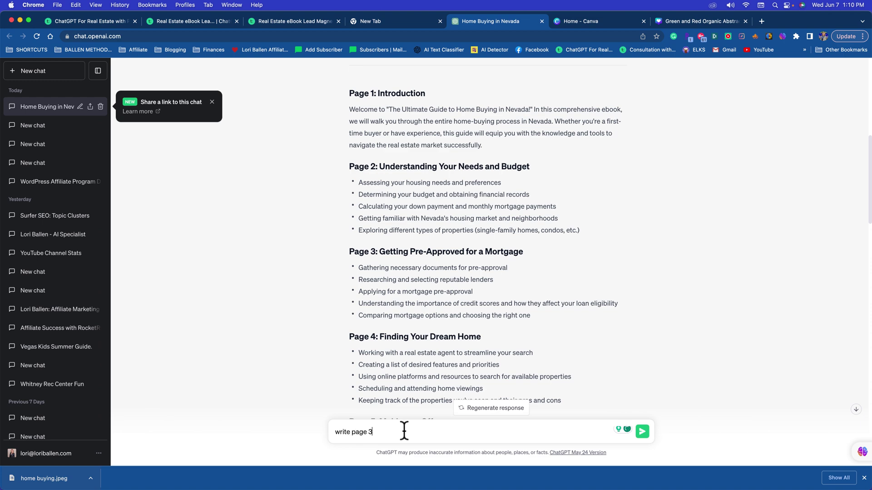
{"action": "key", "text": "Return"}
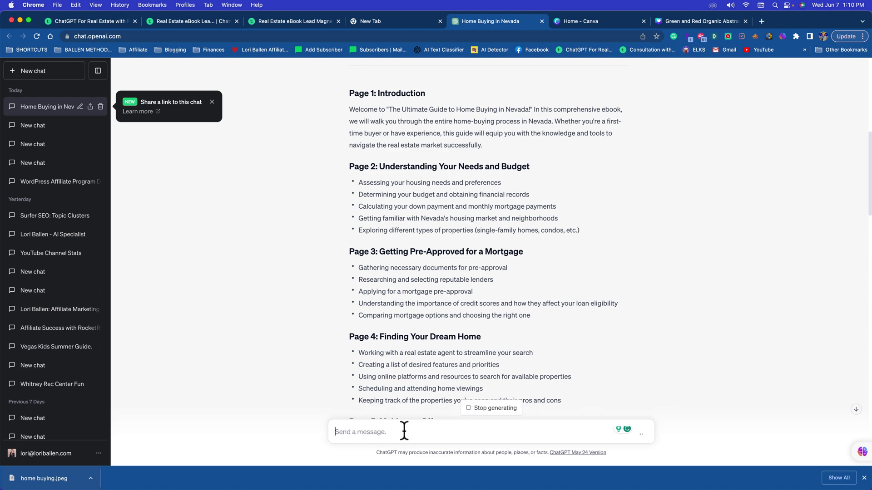
{"action": "scroll", "coordinate": [558, 306], "scroll_direction": "down", "scroll_amount": 15}
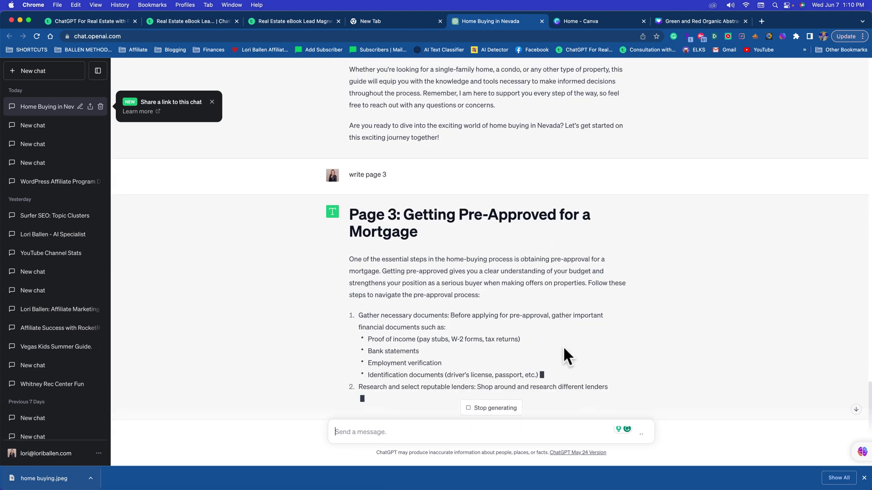
{"action": "scroll", "coordinate": [720, 323], "scroll_direction": "down", "scroll_amount": 5}
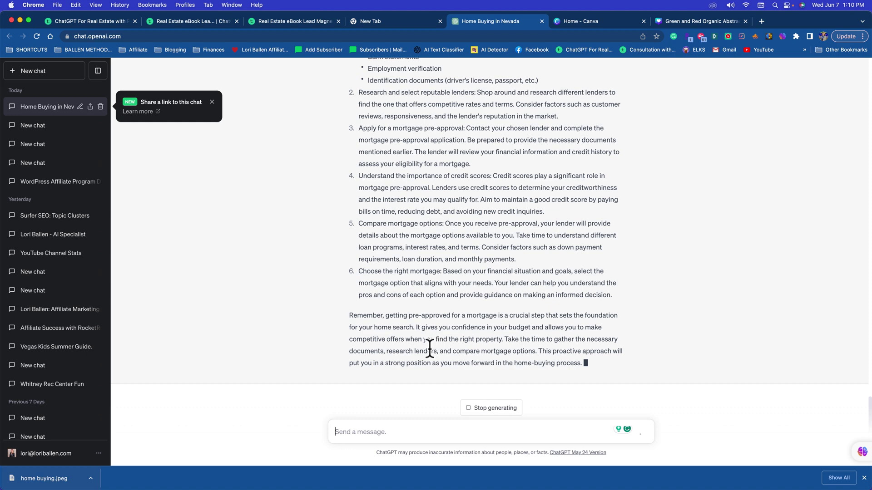
{"action": "scroll", "coordinate": [429, 347], "scroll_direction": "up", "scroll_amount": 5}
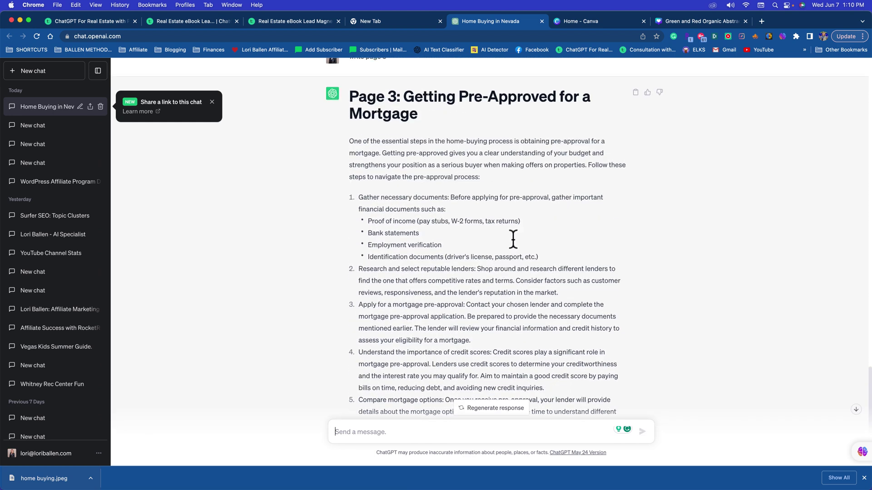
{"action": "left_click", "coordinate": [635, 92]}
- Replace the leftover text after the contents list with the pre-approval article on a new page
{"action": "mouse_move", "coordinate": [586, 487]}
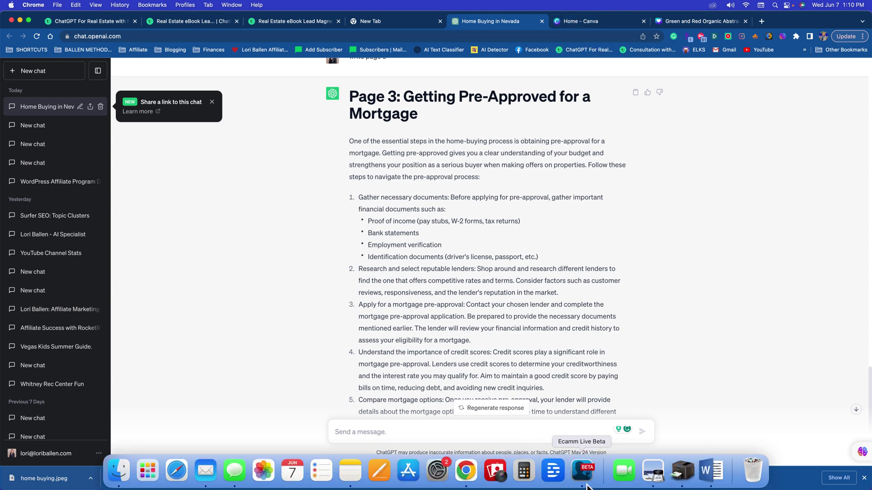
{"action": "left_click", "coordinate": [711, 474]}
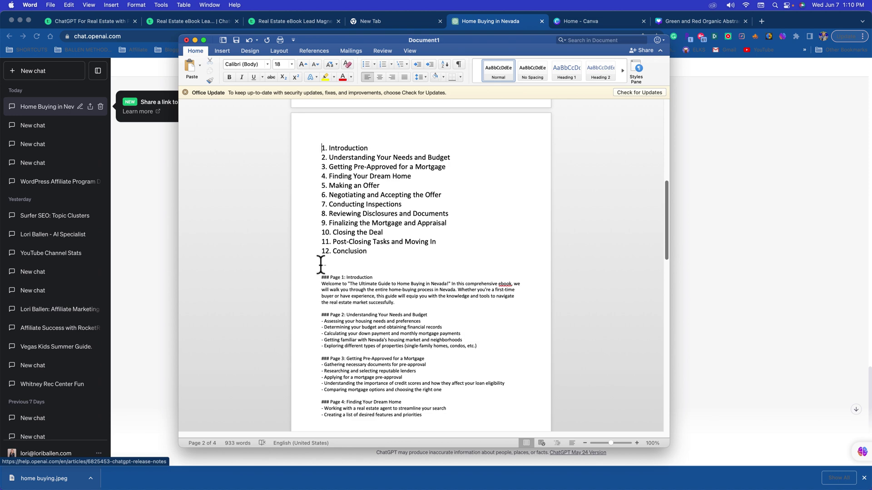
{"action": "left_click_drag", "start_coordinate": [322, 266], "coordinate": [499, 488]}
{"action": "key", "text": "BackSpace"}
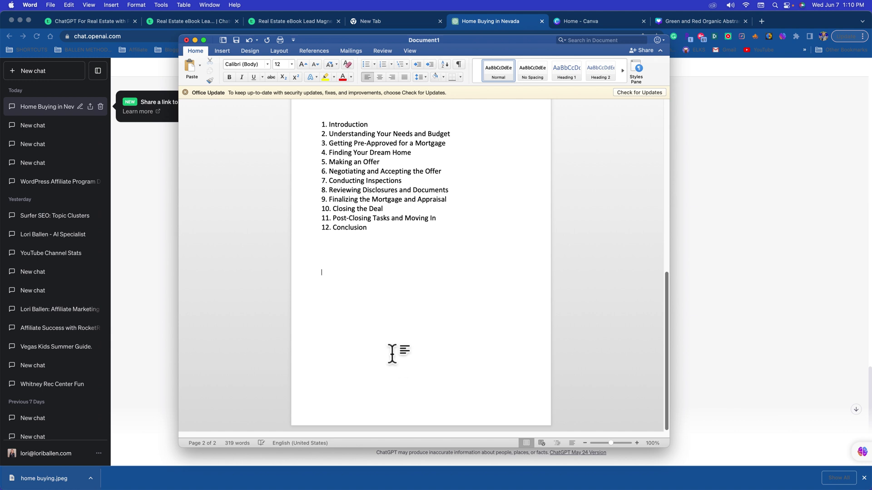
{"action": "key", "text": "Return"}
{"action": "key", "text": "Return"}
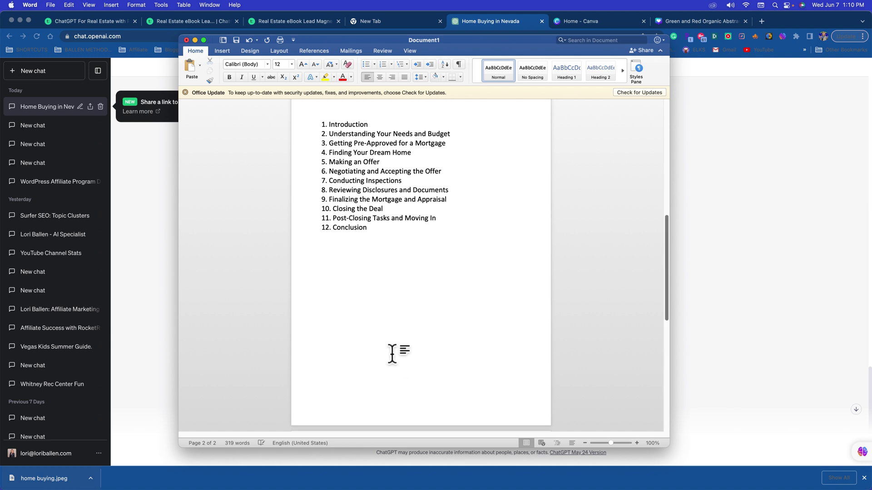
{"action": "key", "text": "super+v"}
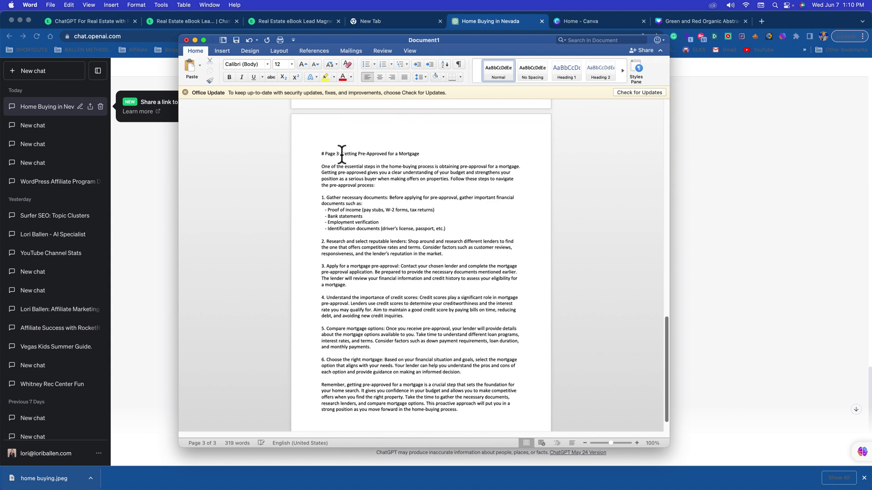
- Remove the '# Page 3: ' prefix and make the Getting Pre-Approved heading 20 pt, centered
{"action": "left_click_drag", "start_coordinate": [342, 153], "coordinate": [298, 166]}
{"action": "key", "text": "BackSpace"}
{"action": "left_click_drag", "start_coordinate": [424, 148], "coordinate": [301, 156]}
{"action": "left_click", "coordinate": [287, 64]}
{"action": "left_click", "coordinate": [292, 64]}
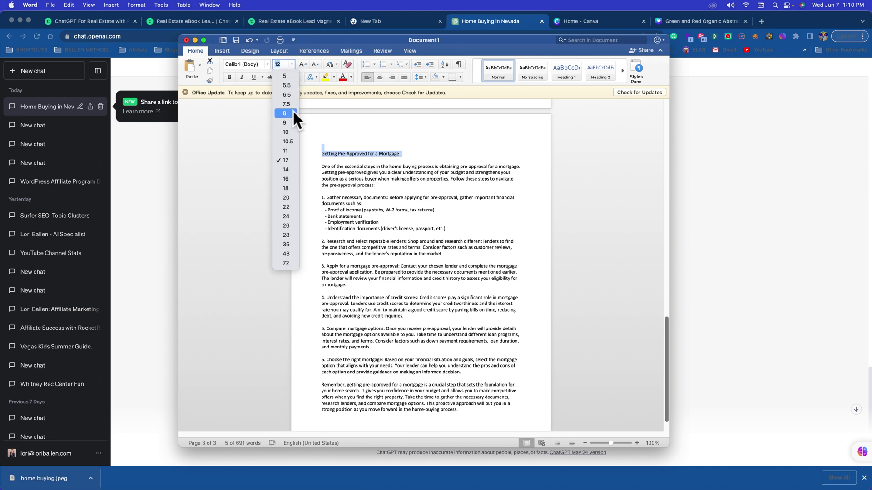
{"action": "left_click", "coordinate": [291, 198]}
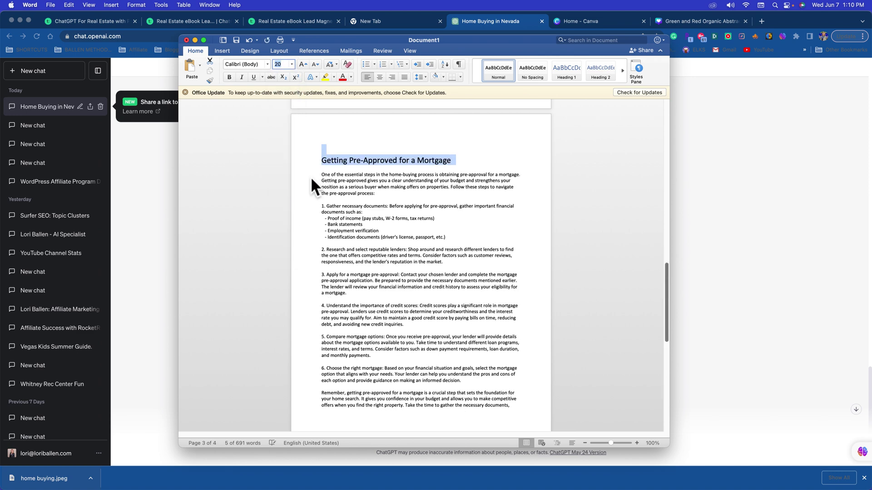
{"action": "left_click", "coordinate": [378, 78]}
{"action": "left_click", "coordinate": [380, 213]}
- Review the new page against the ChatGPT answer, then return to the Word ebook
{"action": "scroll", "coordinate": [377, 207], "scroll_direction": "down", "scroll_amount": 2}
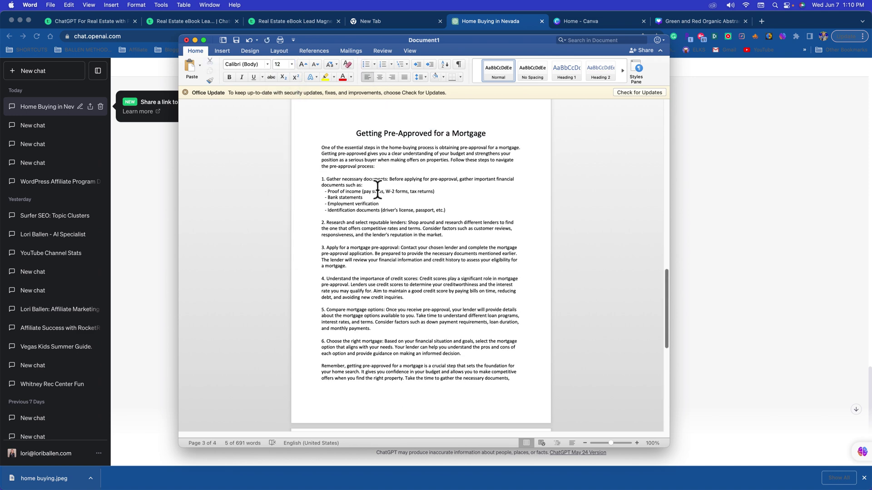
{"action": "scroll", "coordinate": [375, 199], "scroll_direction": "down", "scroll_amount": 8}
{"action": "scroll", "coordinate": [370, 220], "scroll_direction": "up", "scroll_amount": 7}
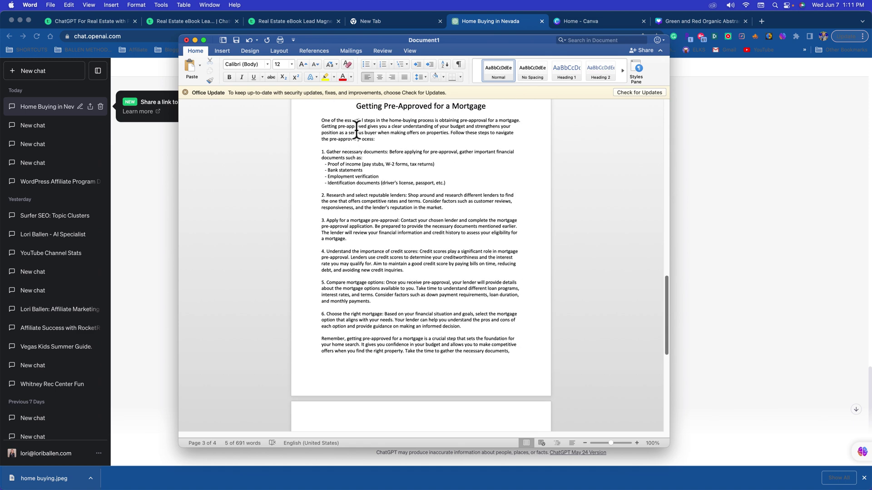
{"action": "scroll", "coordinate": [371, 186], "scroll_direction": "up", "scroll_amount": 2}
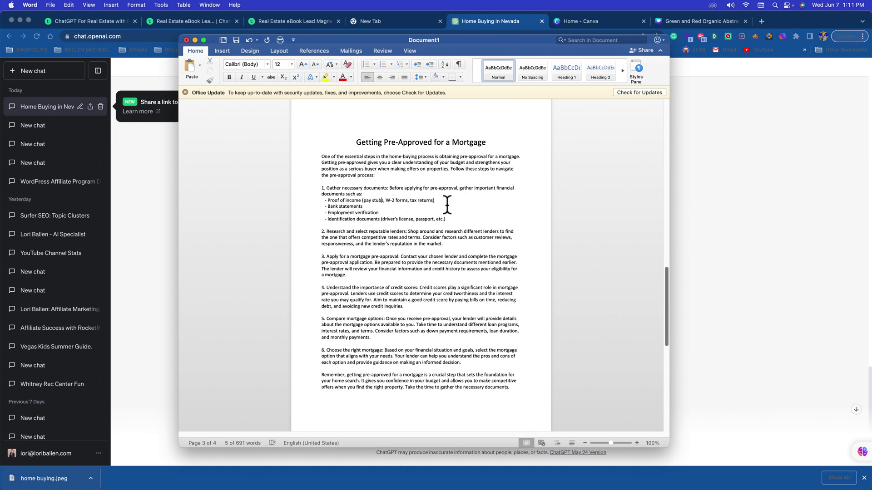
{"action": "scroll", "coordinate": [405, 331], "scroll_direction": "up", "scroll_amount": 3}
{"action": "scroll", "coordinate": [404, 329], "scroll_direction": "down", "scroll_amount": 3}
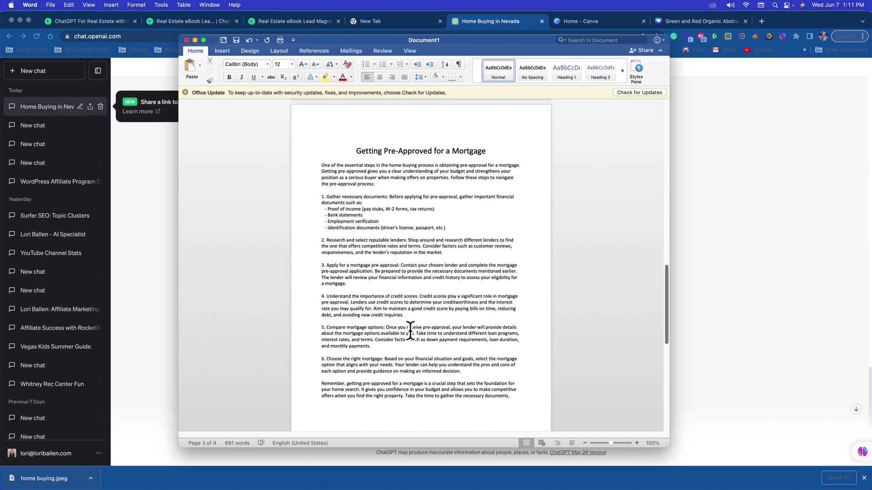
{"action": "scroll", "coordinate": [402, 327], "scroll_direction": "up", "scroll_amount": 1}
{"action": "left_click", "coordinate": [755, 284]}
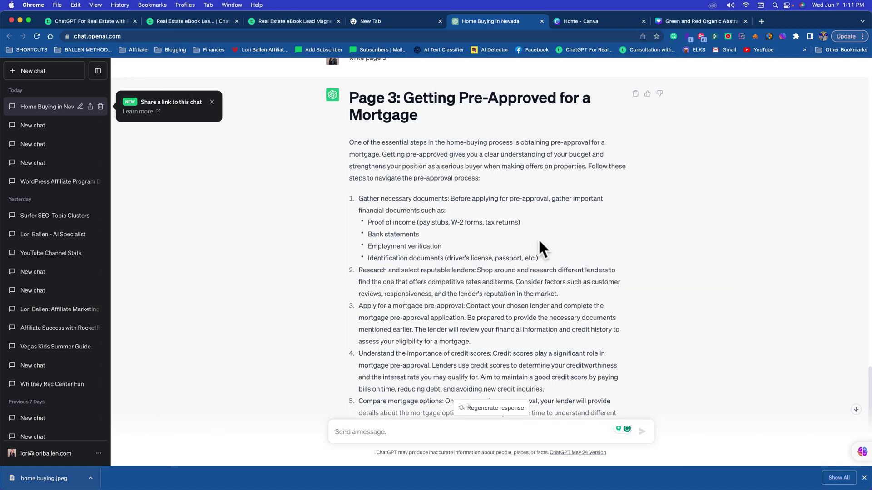
{"action": "scroll", "coordinate": [538, 239], "scroll_direction": "up", "scroll_amount": 2}
{"action": "scroll", "coordinate": [537, 238], "scroll_direction": "down", "scroll_amount": 7}
{"action": "scroll", "coordinate": [536, 237], "scroll_direction": "up", "scroll_amount": 3}
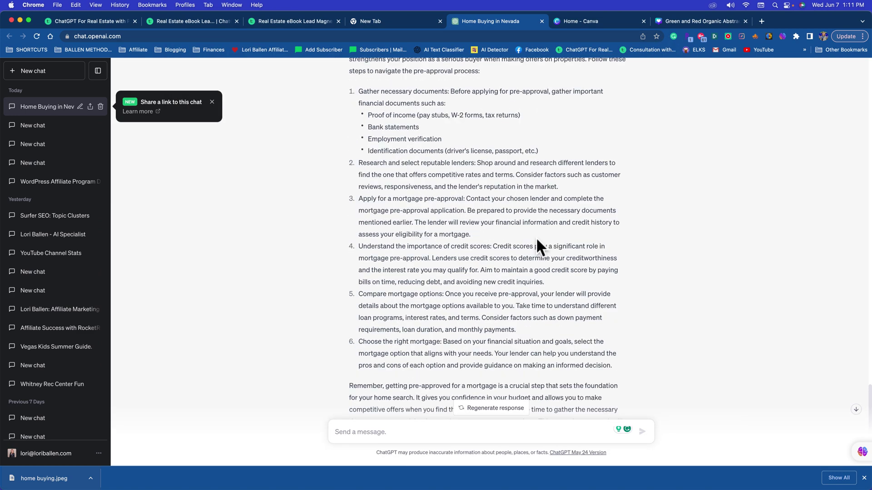
{"action": "mouse_move", "coordinate": [553, 482]}
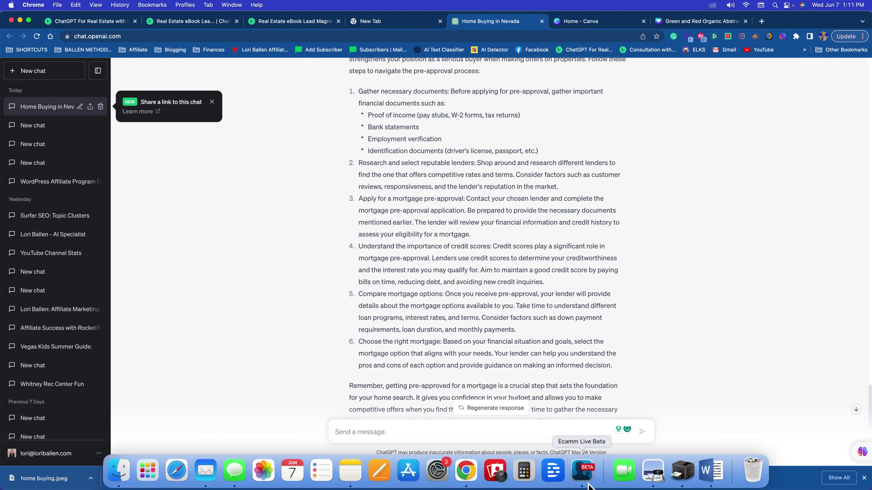
{"action": "left_click", "coordinate": [709, 475]}
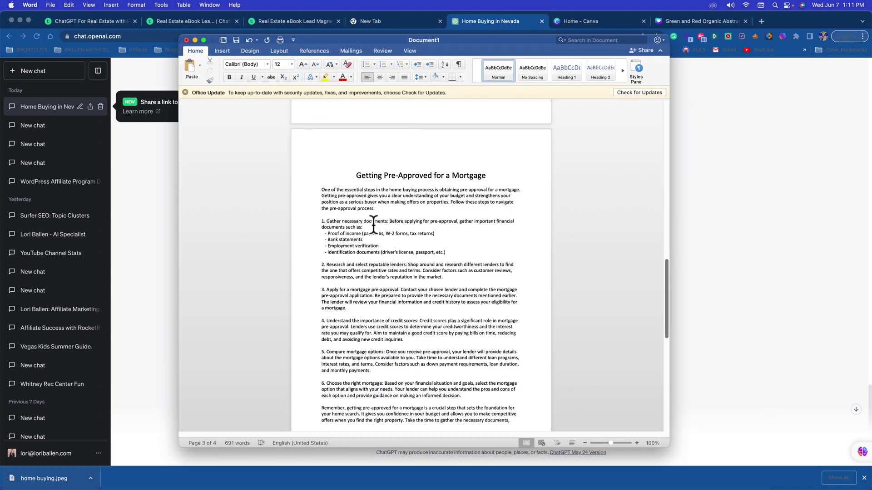
{"action": "scroll", "coordinate": [367, 220], "scroll_direction": "down", "scroll_amount": 1}
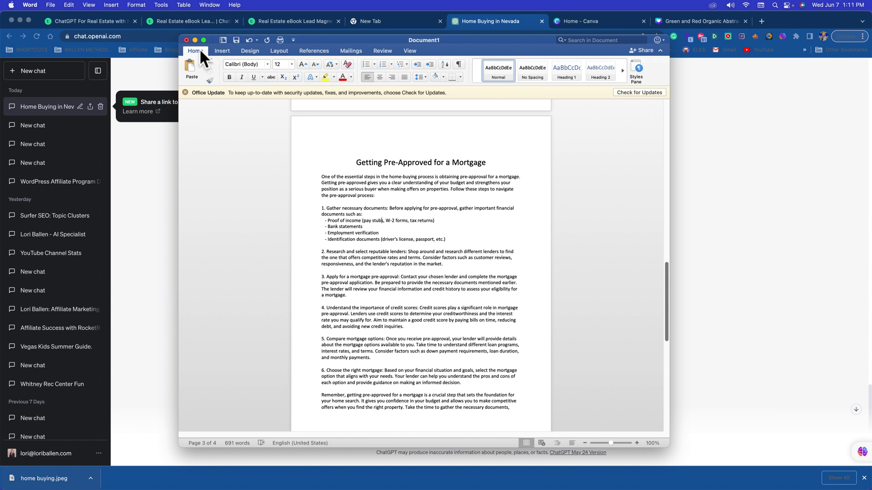
- Save the ebook as a PDF named 'sample ebook' in the Documents folder
{"action": "left_click", "coordinate": [50, 5]}
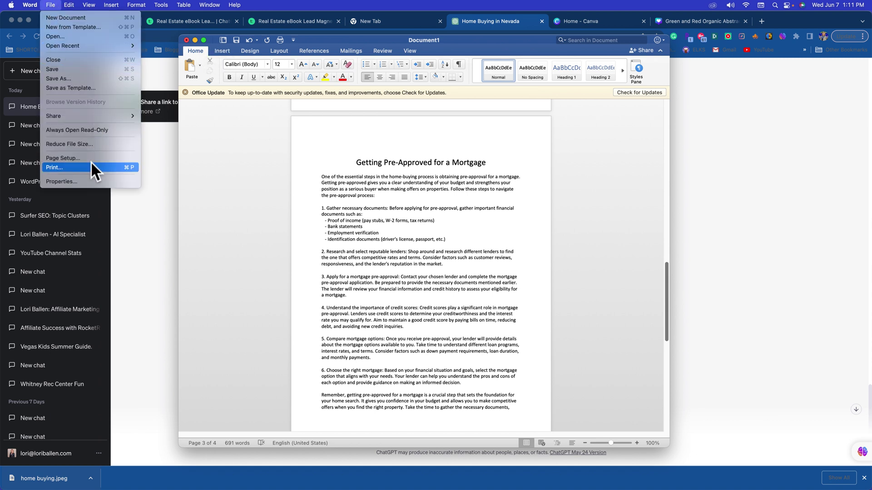
{"action": "mouse_move", "coordinate": [74, 115]}
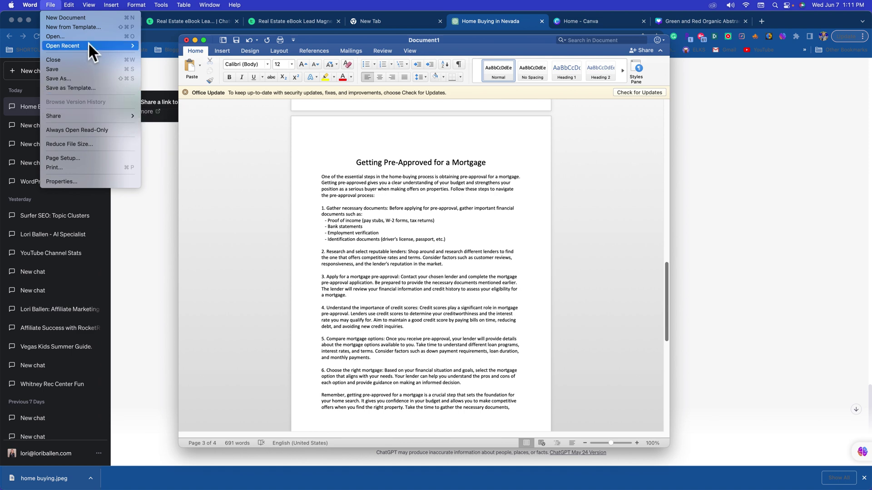
{"action": "left_click", "coordinate": [82, 77]}
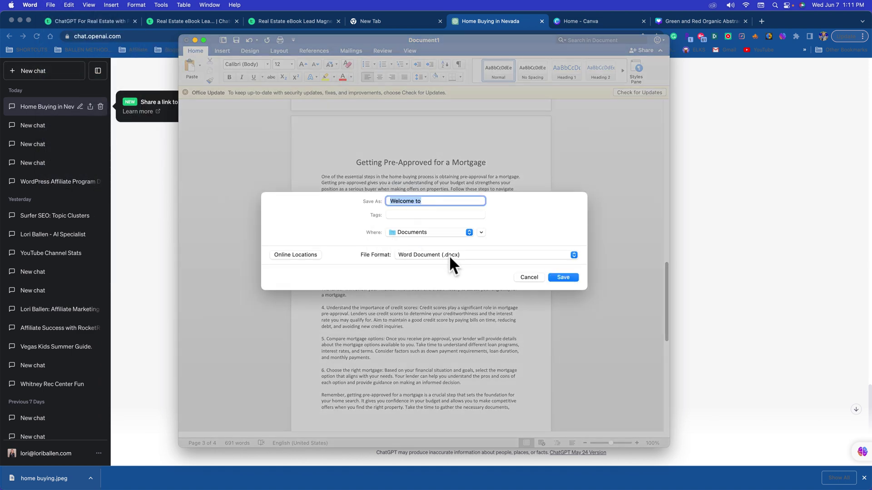
{"action": "left_click", "coordinate": [449, 255]}
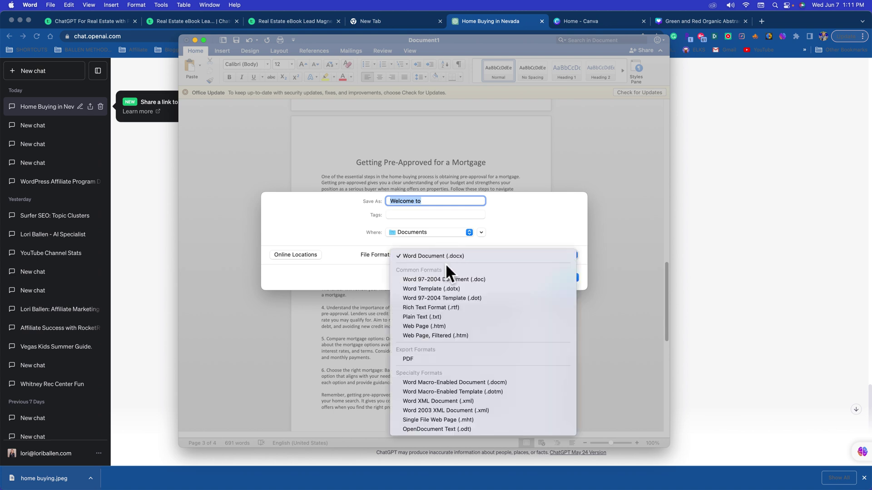
{"action": "left_click", "coordinate": [436, 358]}
{"action": "type", "text": "sample ebook"}
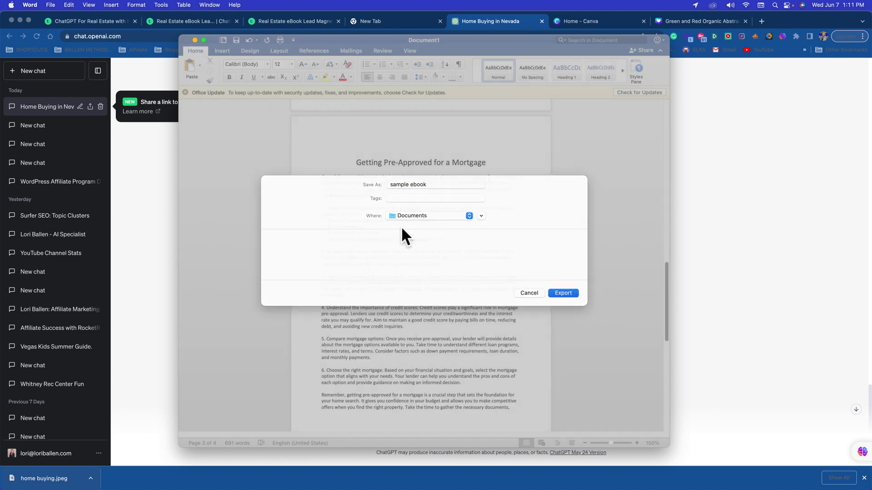
{"action": "key", "text": "Return"}
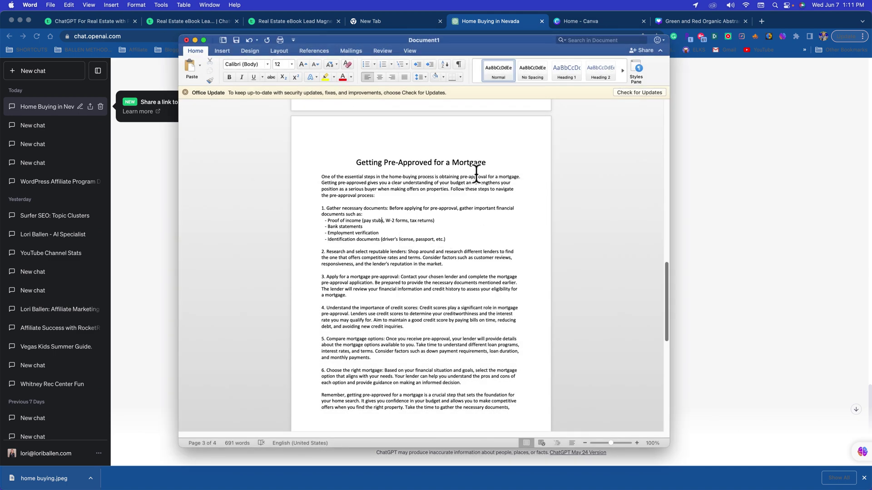
{"action": "scroll", "coordinate": [359, 263], "scroll_direction": "down", "scroll_amount": 1}
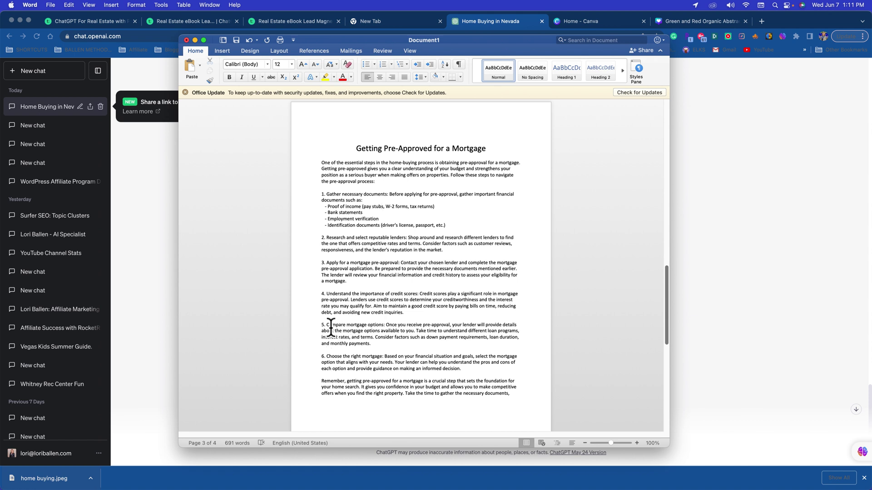
{"action": "left_click_drag", "start_coordinate": [326, 325], "coordinate": [379, 325]}
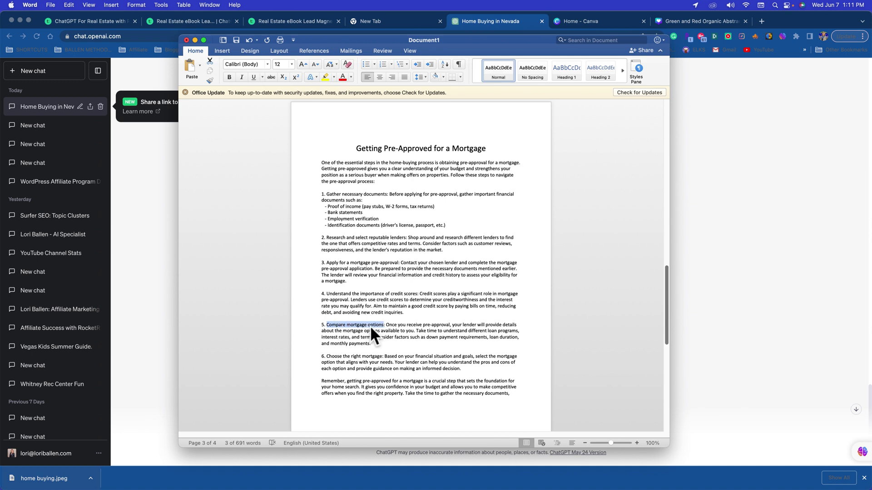
{"action": "left_click", "coordinate": [383, 325]}
{"action": "left_click_drag", "start_coordinate": [384, 325], "coordinate": [335, 326]}
{"action": "right_click", "coordinate": [336, 326]}
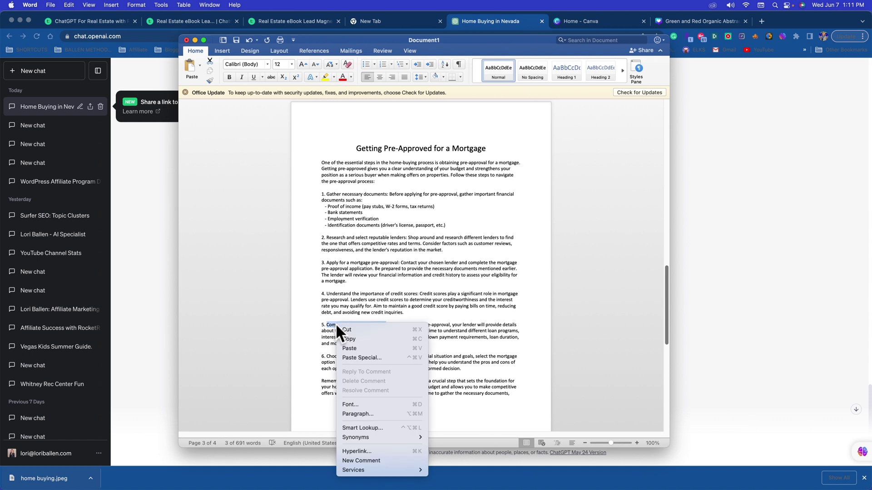
{"action": "left_click", "coordinate": [385, 451]}
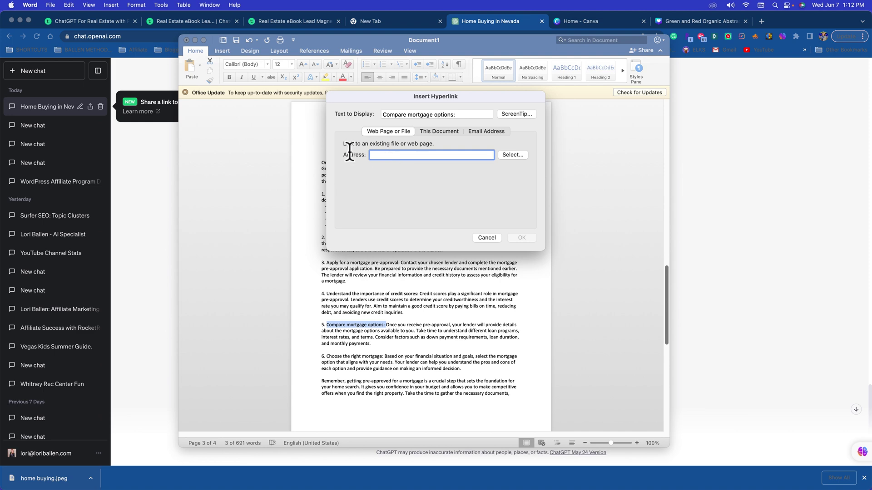
{"action": "left_click", "coordinate": [492, 236]}
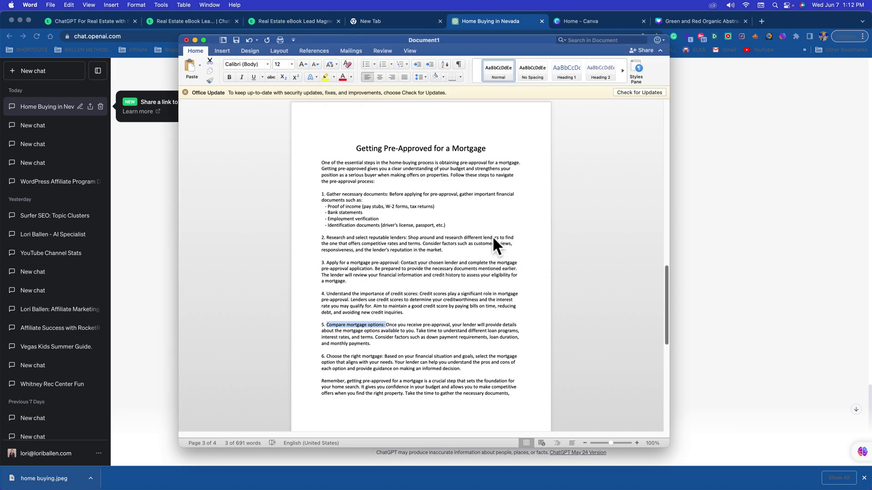
- Scroll to the top of the ebook and bring the ChatGPT pre-approval answer to the front
{"action": "scroll", "coordinate": [400, 253], "scroll_direction": "down", "scroll_amount": 5}
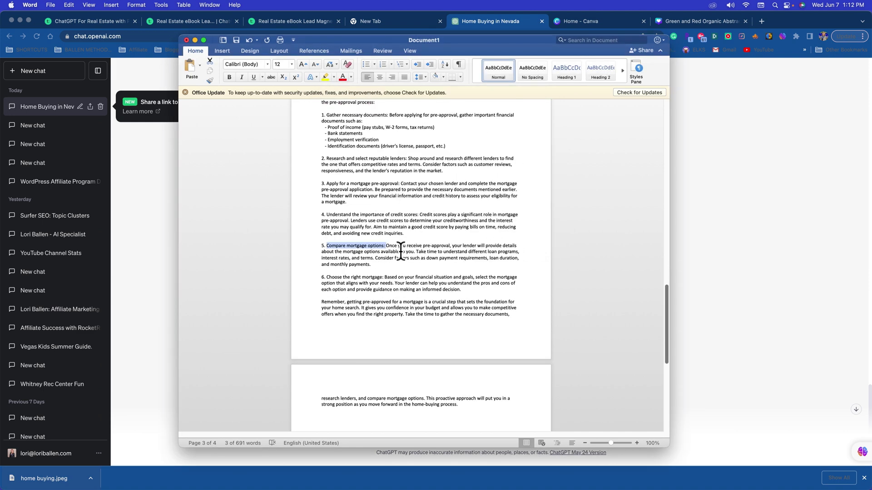
{"action": "scroll", "coordinate": [400, 253], "scroll_direction": "up", "scroll_amount": 10}
{"action": "scroll", "coordinate": [400, 253], "scroll_direction": "up", "scroll_amount": 15}
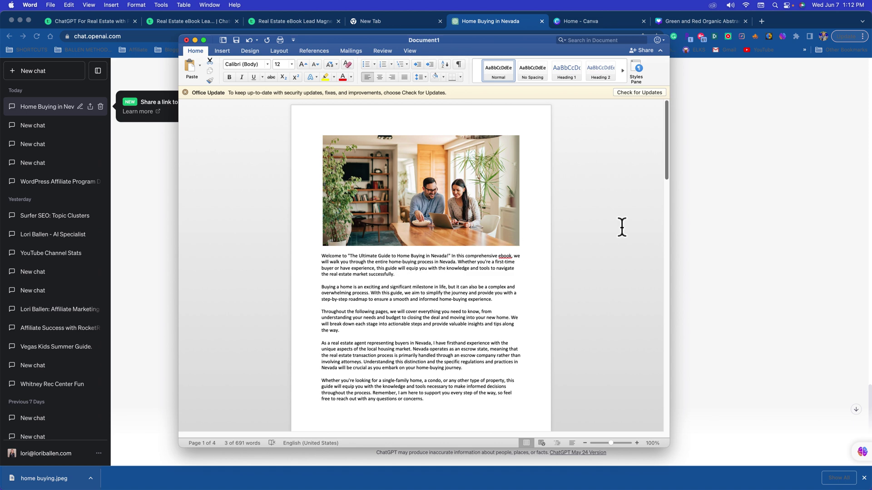
{"action": "left_click", "coordinate": [707, 216]}
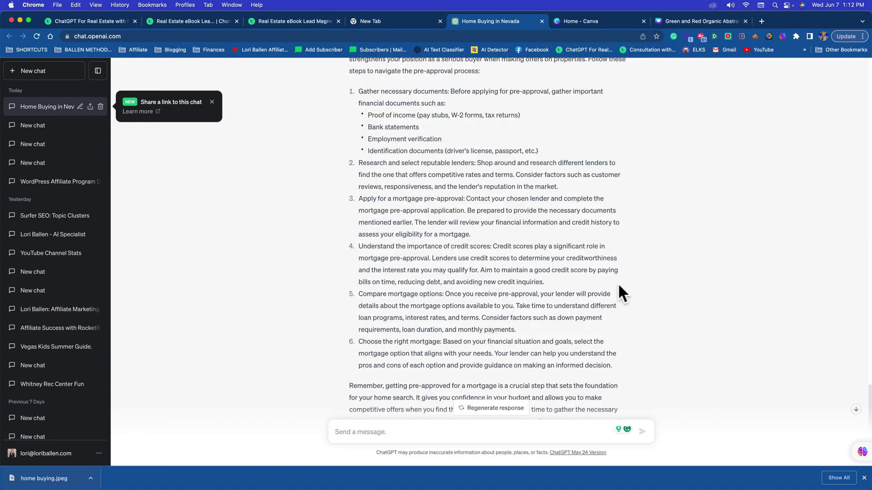